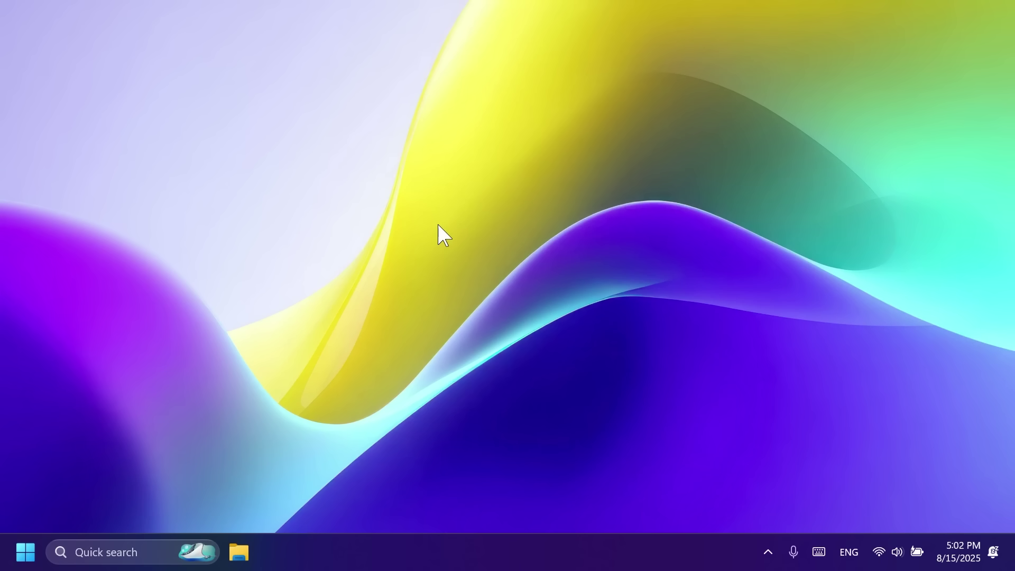
Step: Check the Windows version (24H2) on the About page, then close Settings
key(super)
text(vers)
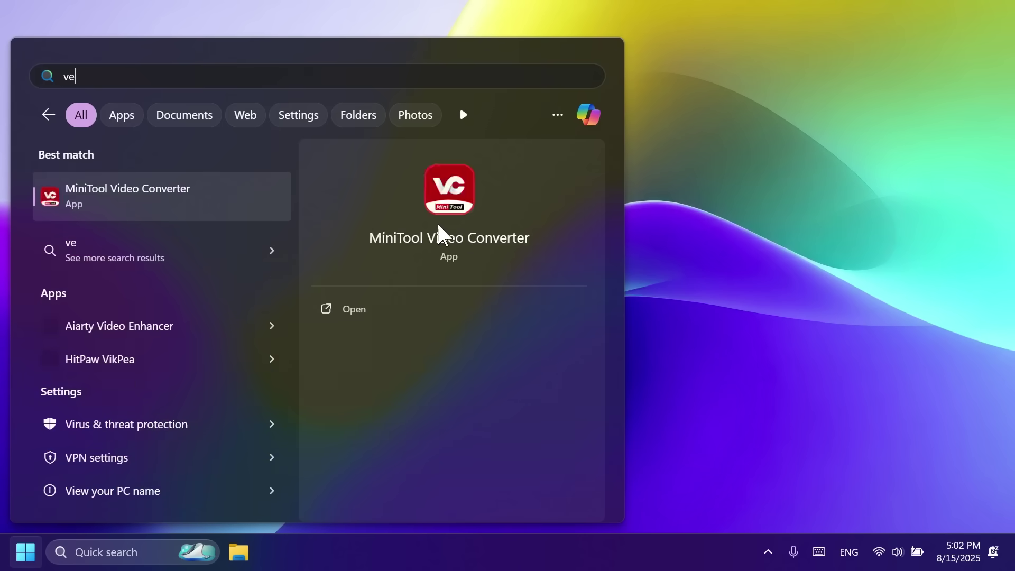
click(437, 221)
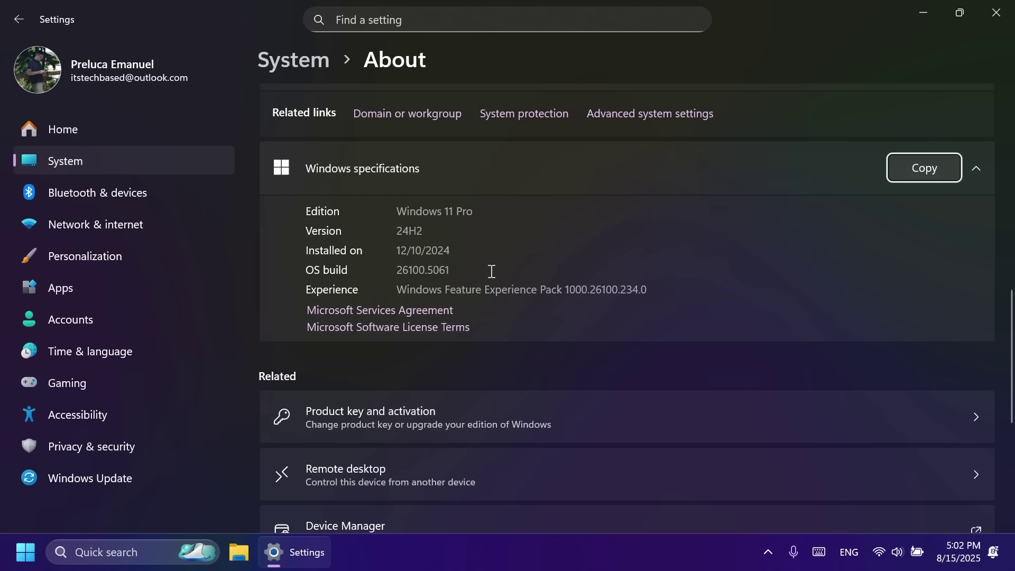
drag(434, 231, 384, 231)
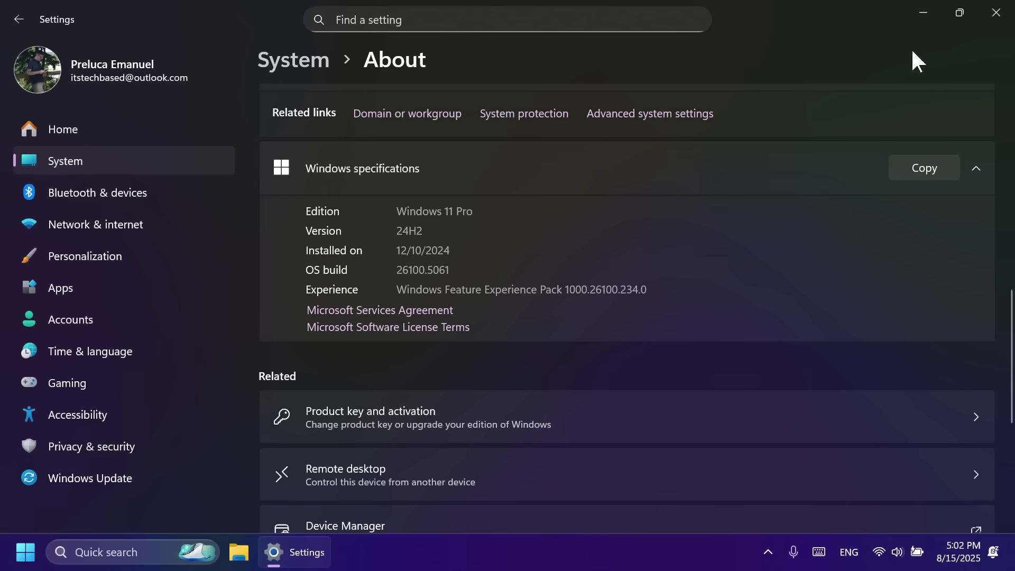
click(996, 12)
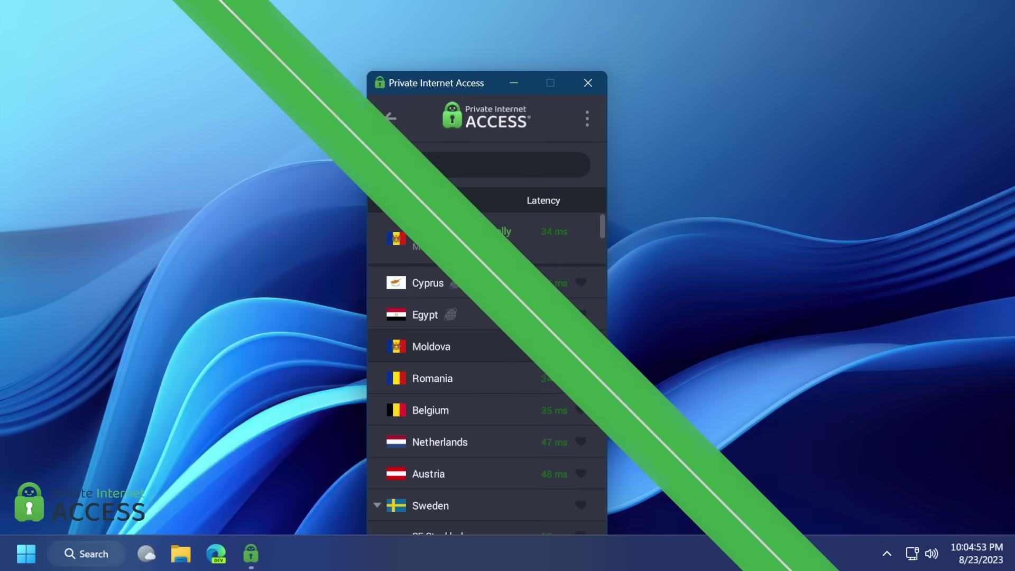
Step: Connect the VPN through the US Ohio server
scroll(505, 325, down, 5)
scroll(507, 331, down, 3)
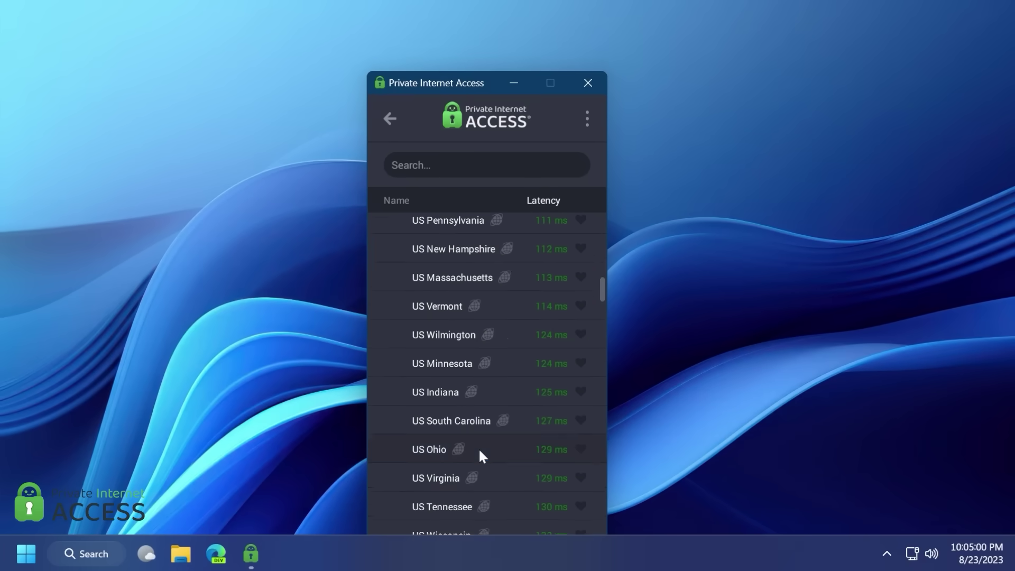
click(479, 449)
click(501, 226)
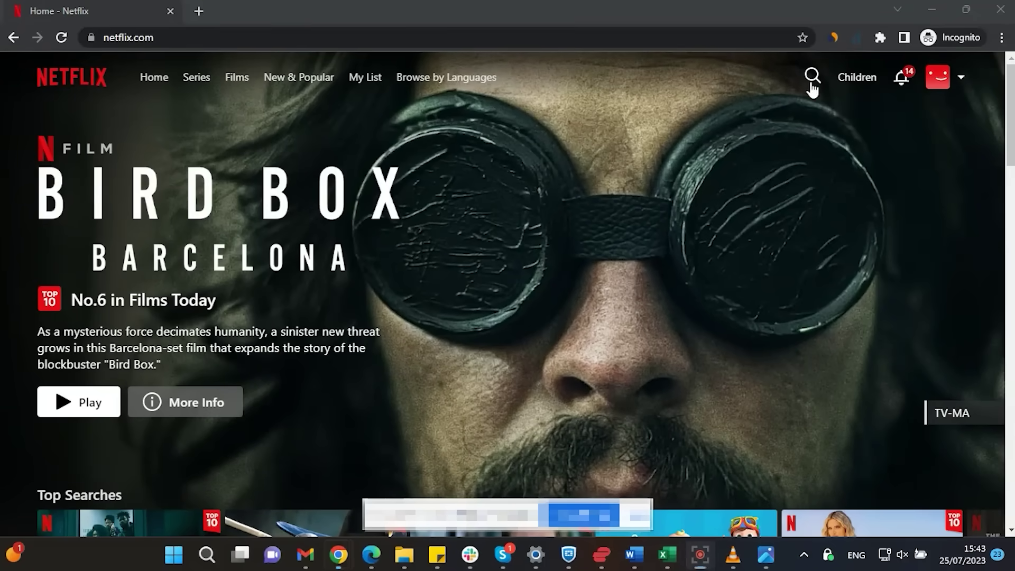
Step: Search Netflix for 'star trek', then switch the VPN to UK London-Streaming and reload
click(809, 80)
text(star trek)
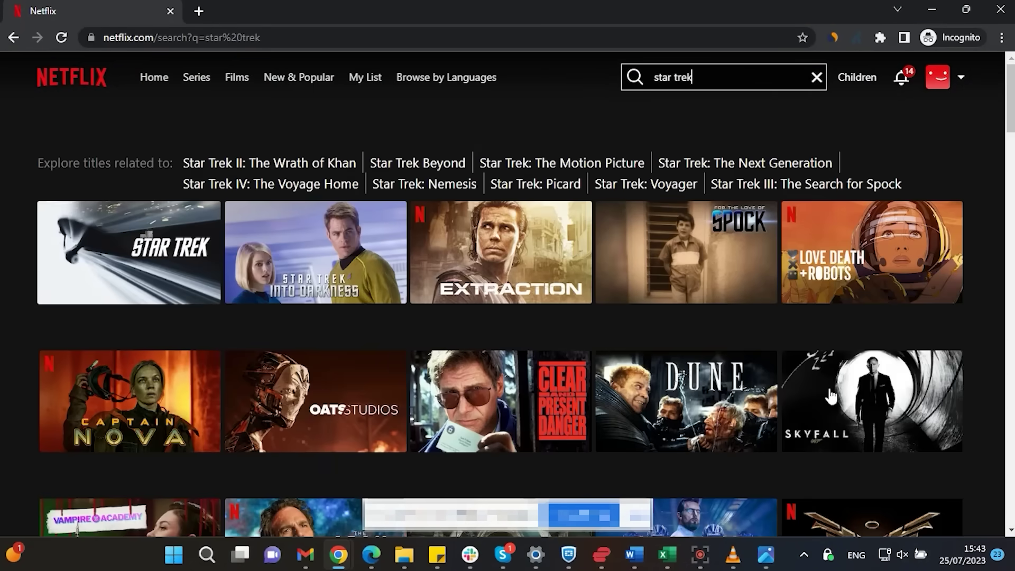
click(828, 555)
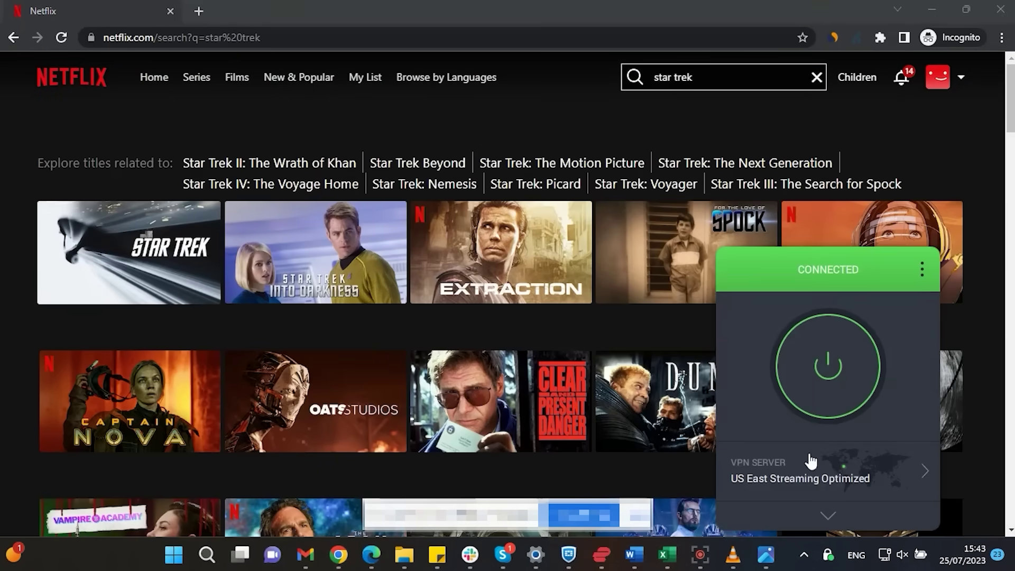
click(809, 459)
click(817, 69)
text(strea)
click(804, 124)
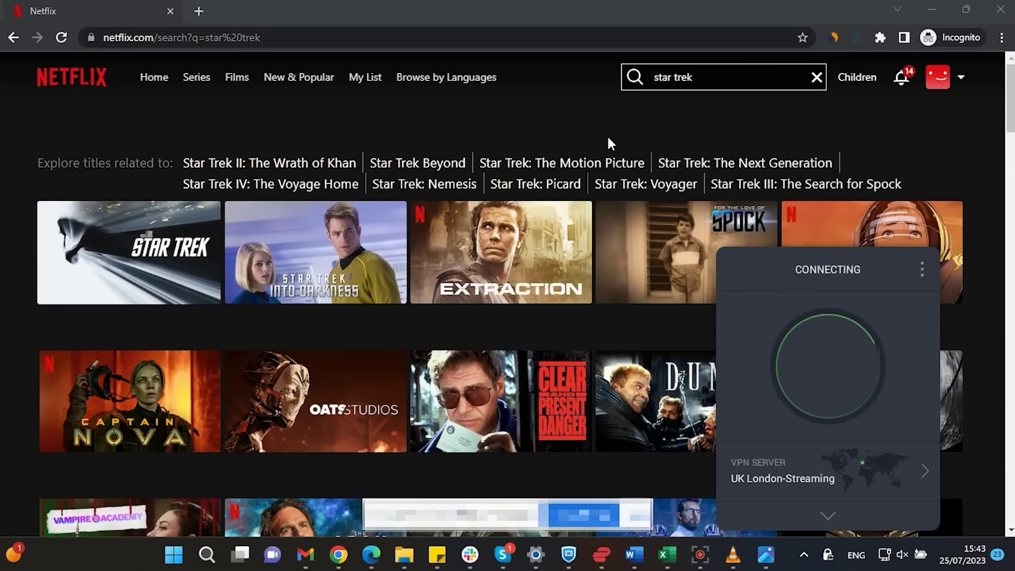
click(61, 38)
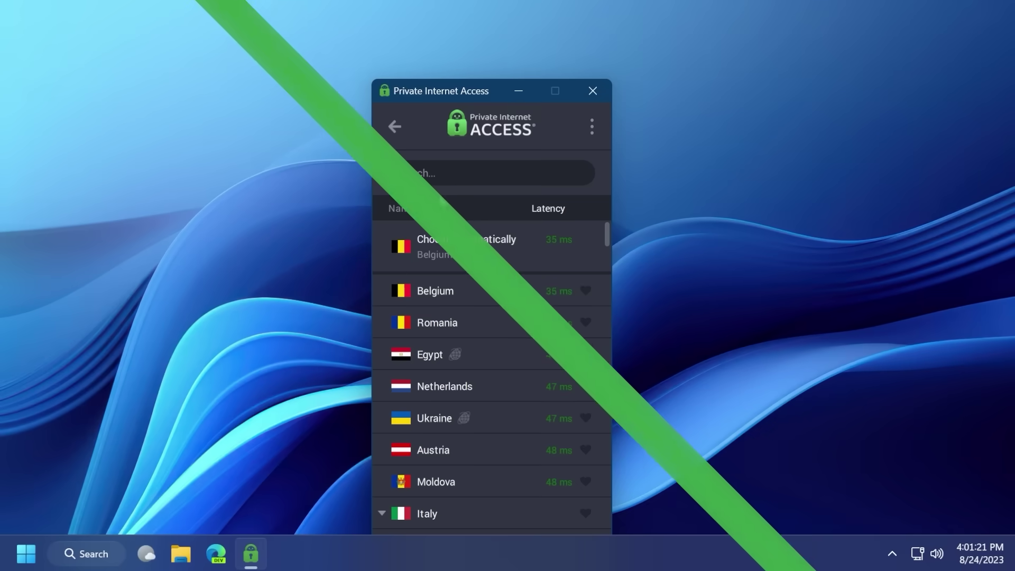
Step: Switch the VPN to the CA Ontario server
click(439, 176)
text(canada)
click(446, 323)
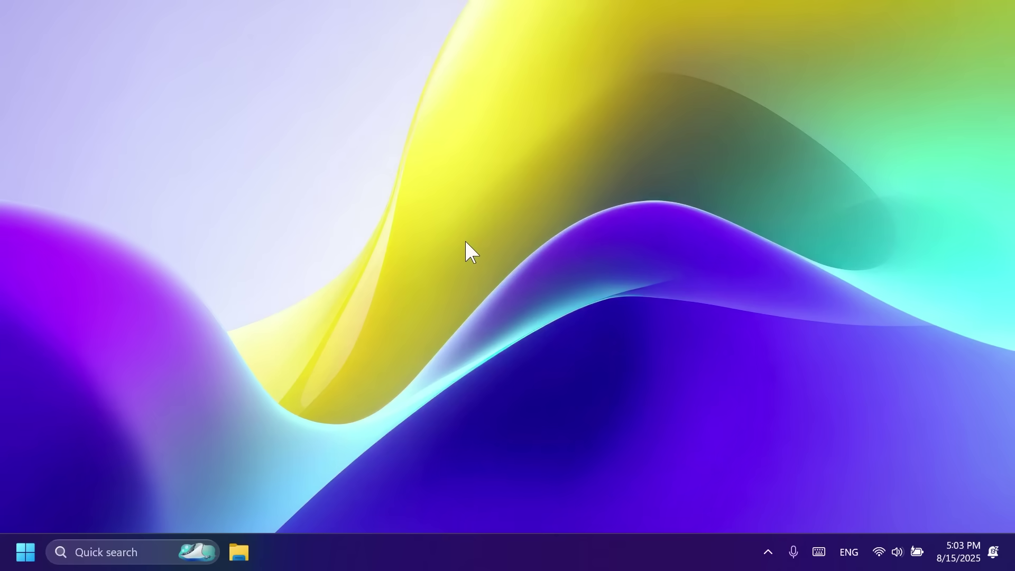
Step: Check for new updates on the Windows Update page
key(super+i)
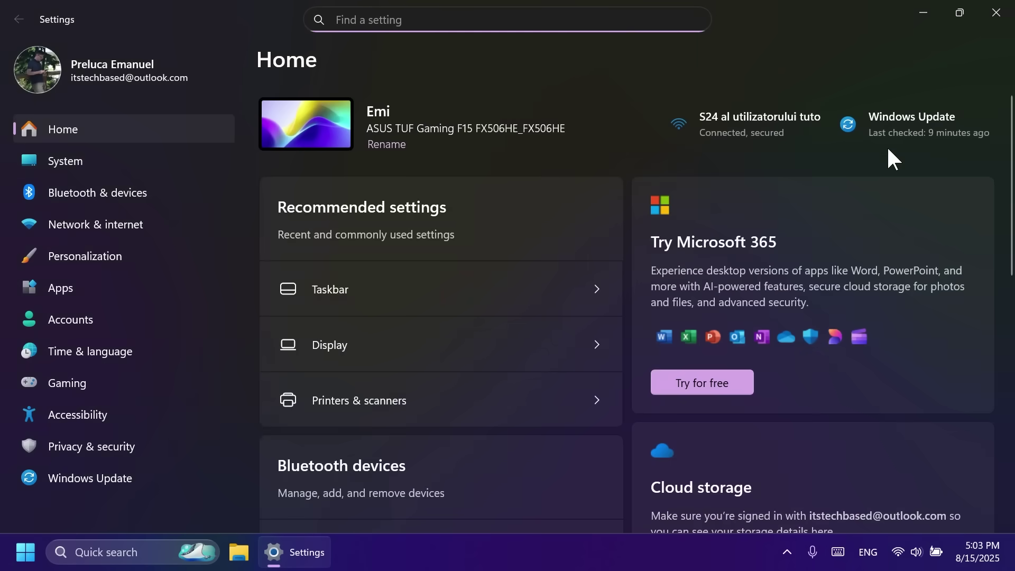
click(894, 132)
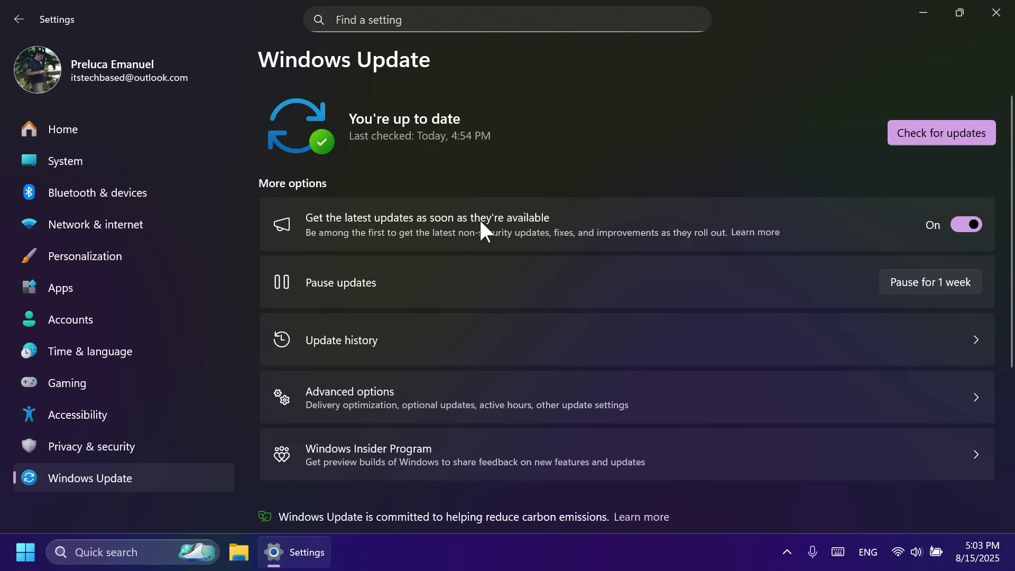
click(952, 143)
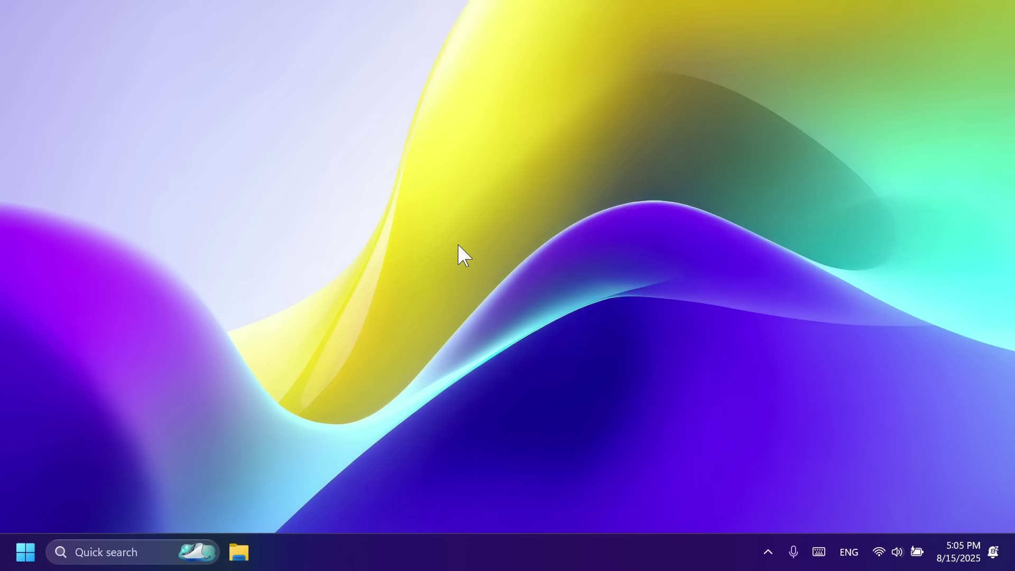
key(super+i)
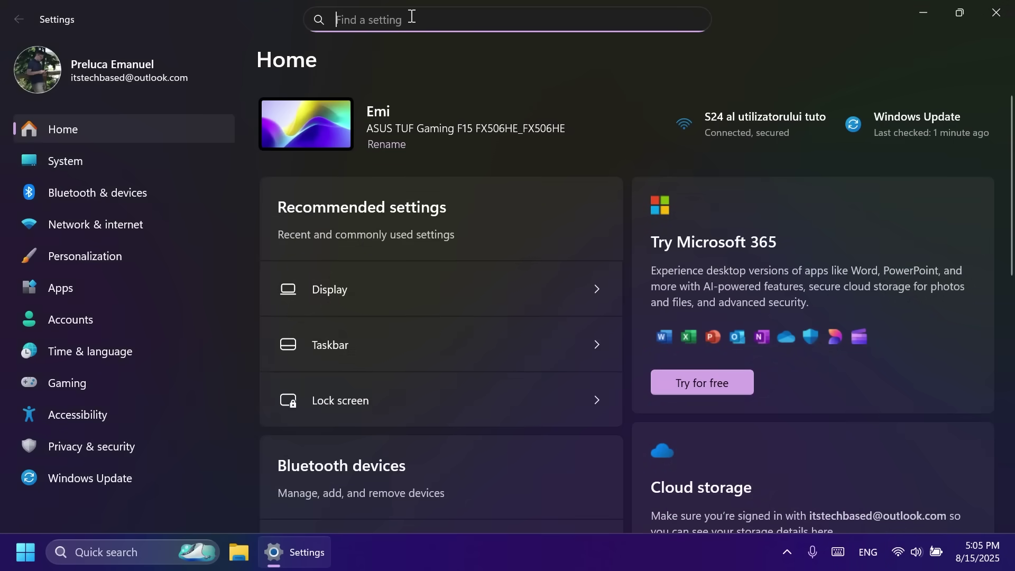
key(alt+F4)
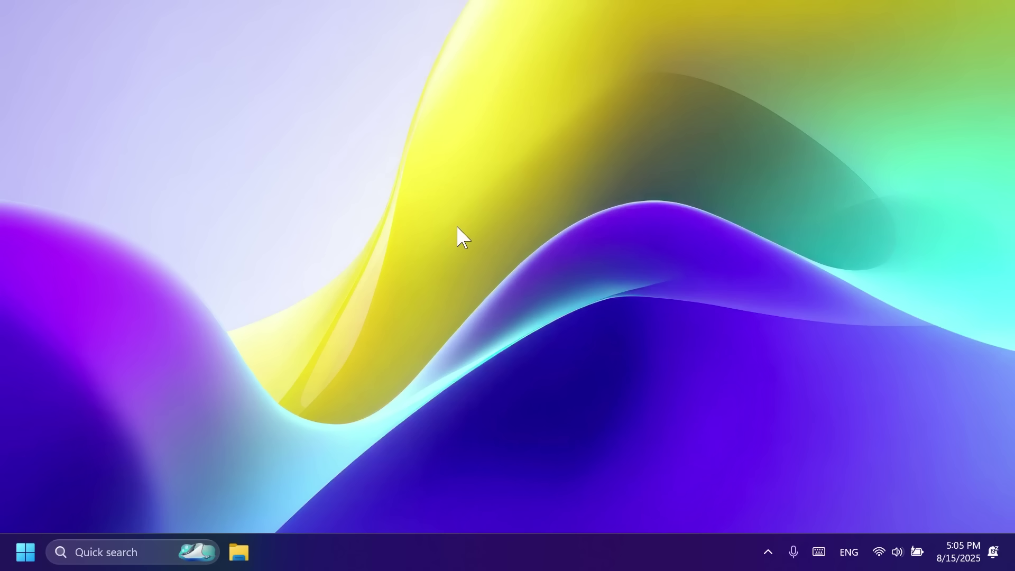
key(super+i)
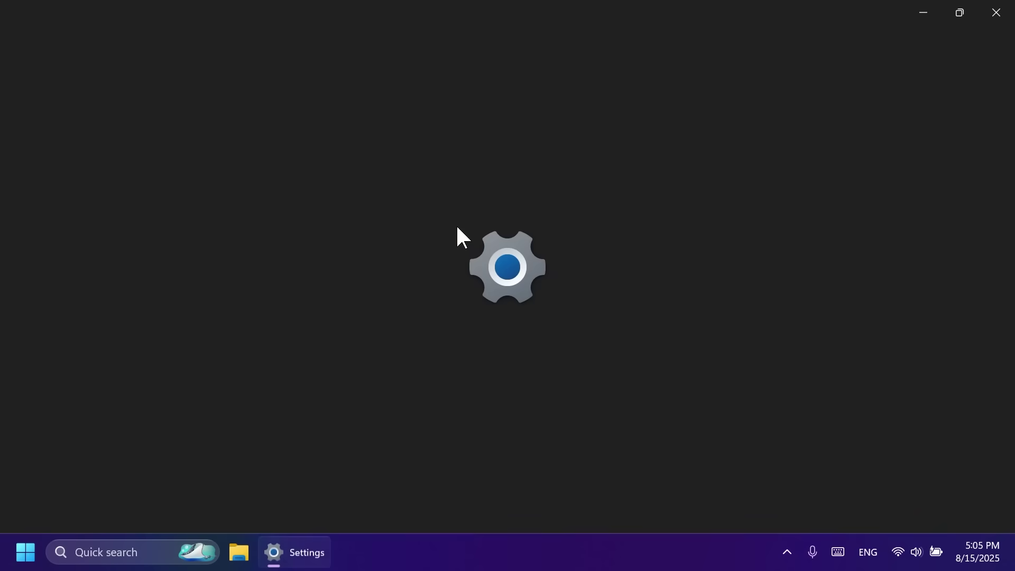
text(location)
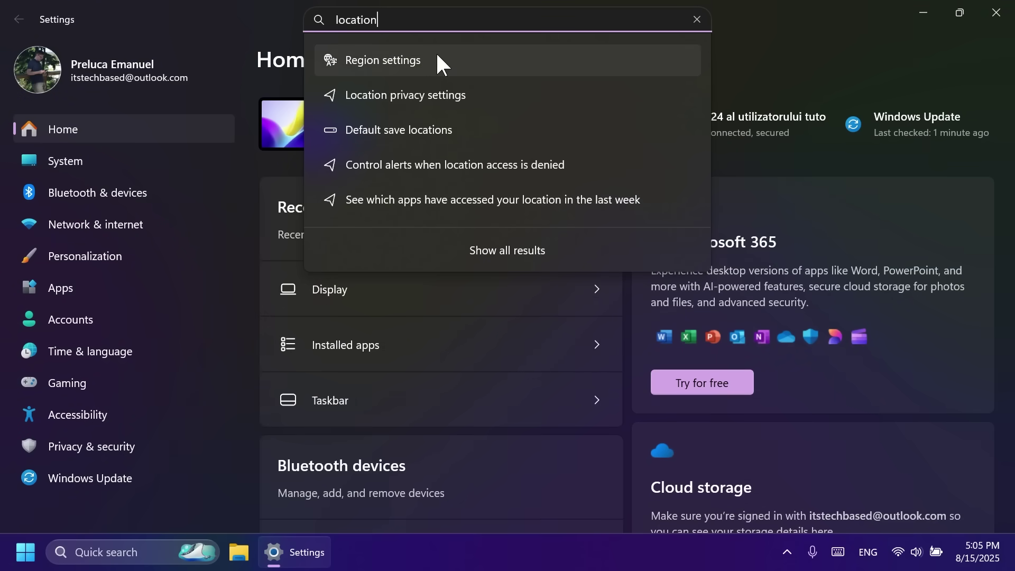
click(451, 98)
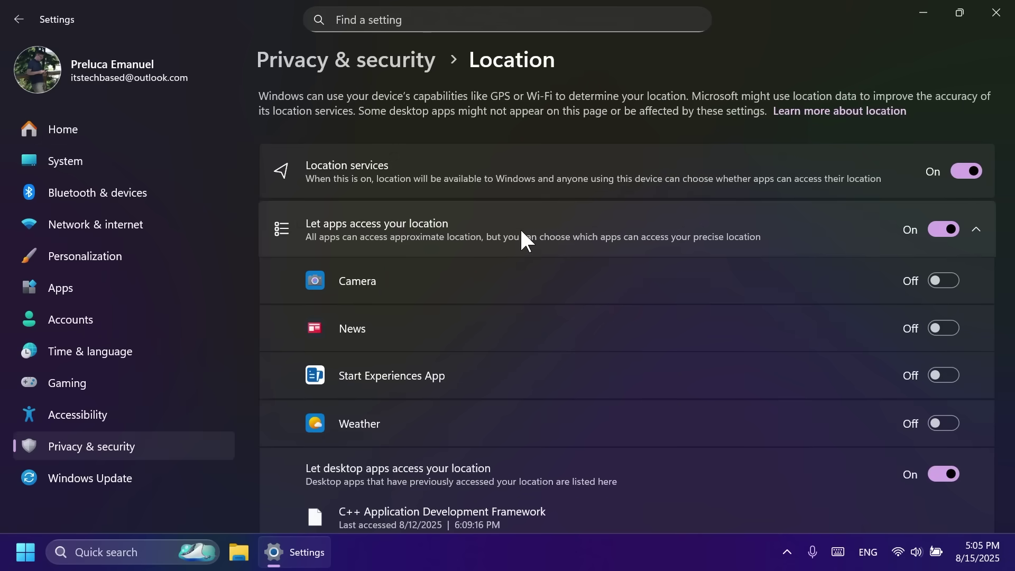
click(996, 12)
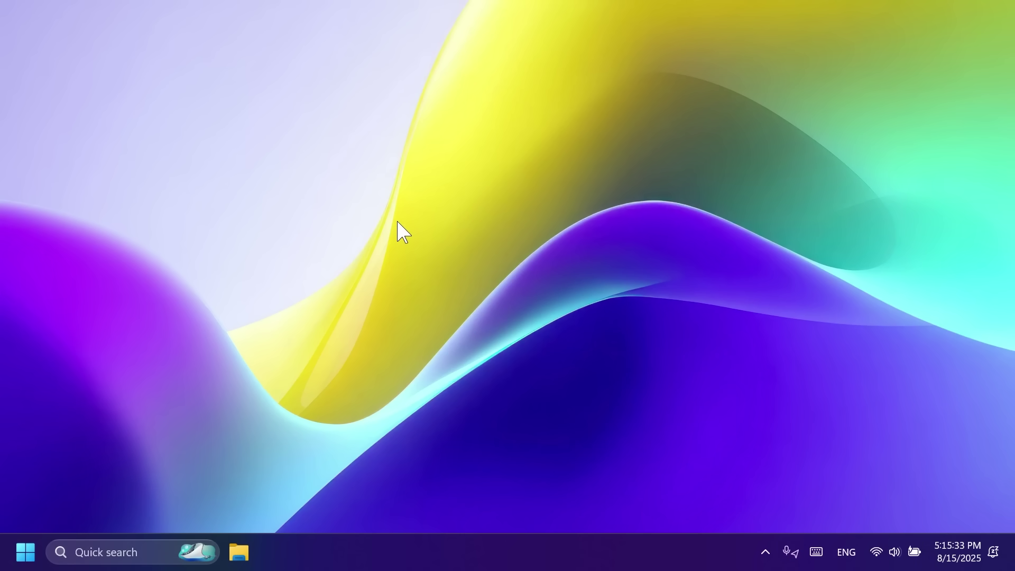
Step: Turn on Show time in Notification Center in Date & time, then view the calendar clock
click(960, 552)
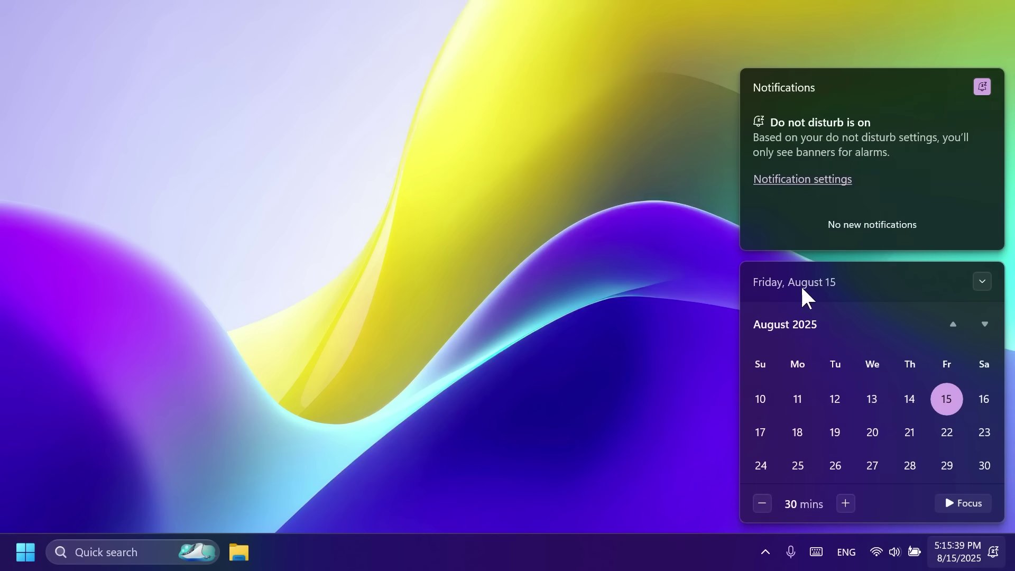
right_click(607, 557)
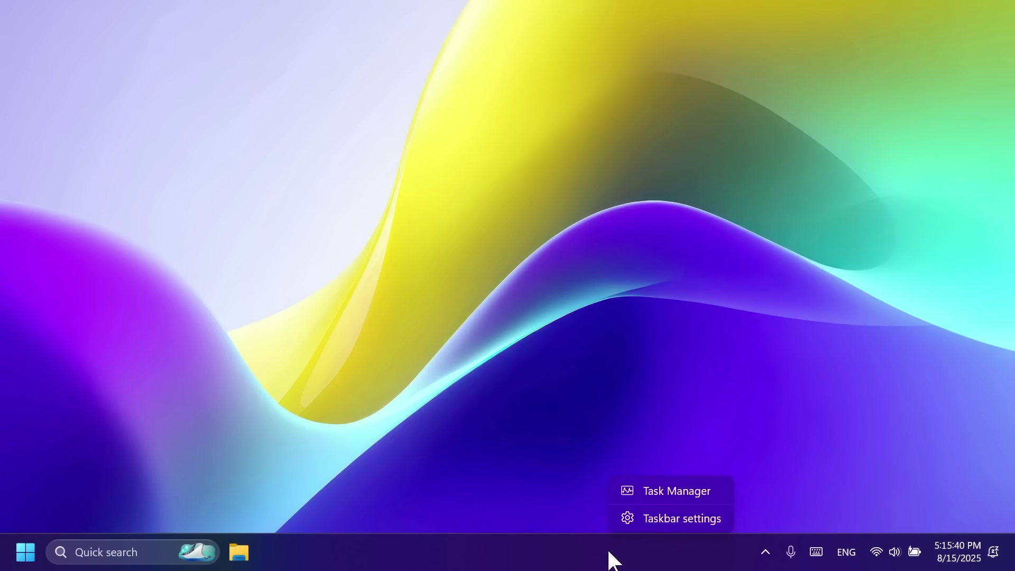
click(645, 523)
scroll(528, 364, down, 5)
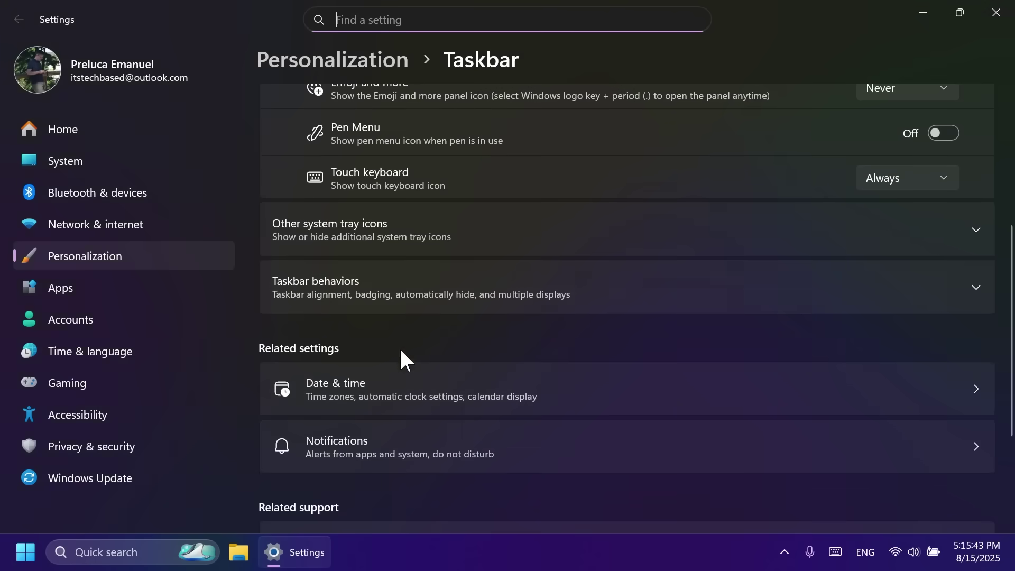
click(367, 388)
scroll(611, 303, down, 4)
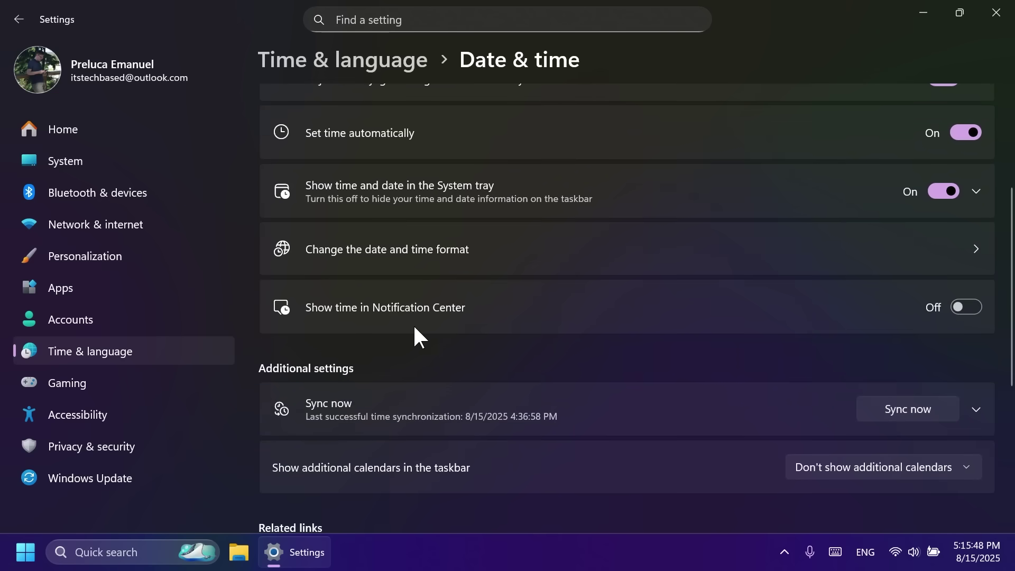
click(996, 13)
click(973, 551)
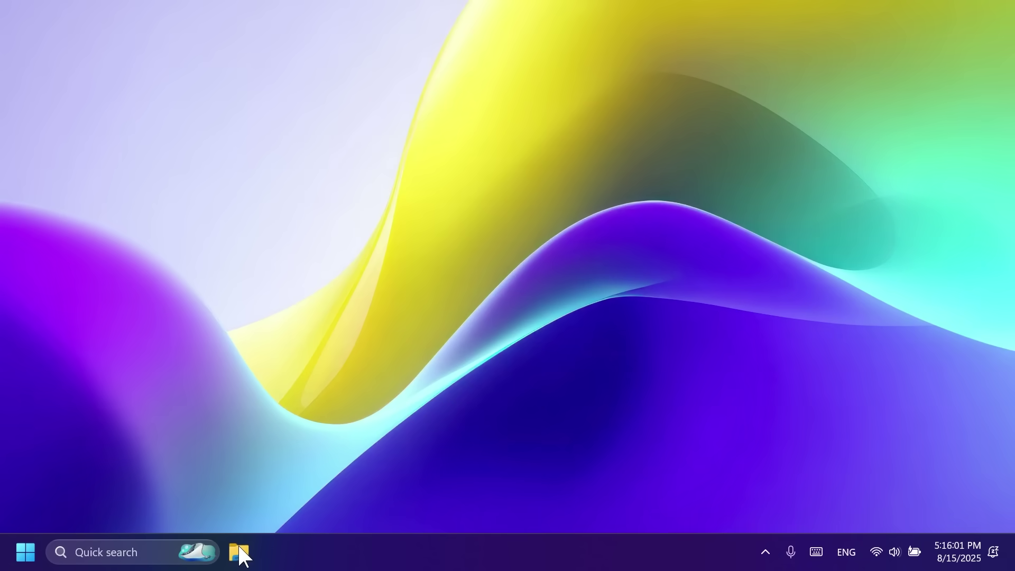
click(239, 552)
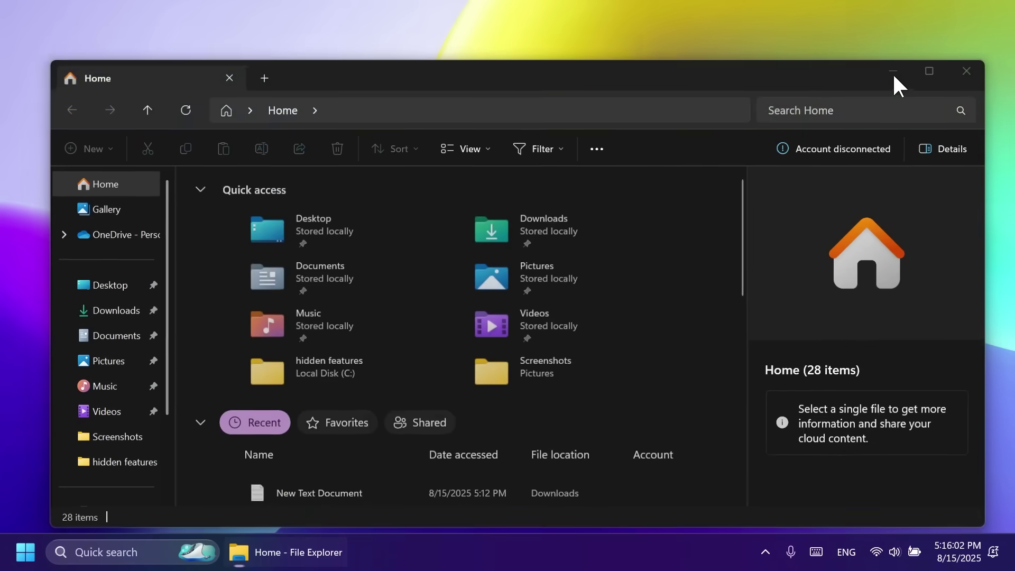
click(893, 78)
mouse_move(296, 545)
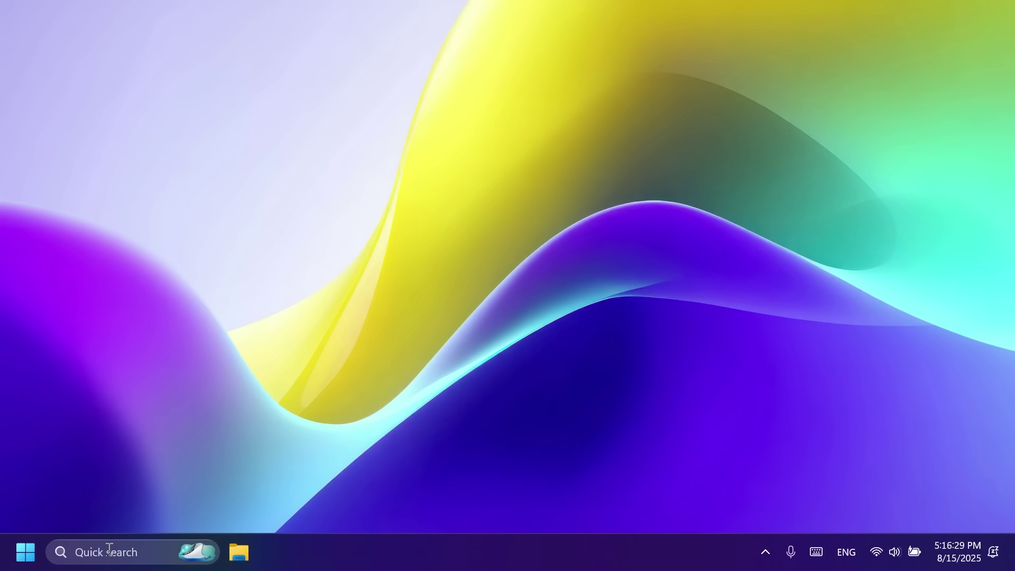
Step: Search Windows for '4k wa' to list the 4K wallpaper images
click(109, 548)
text(4k )
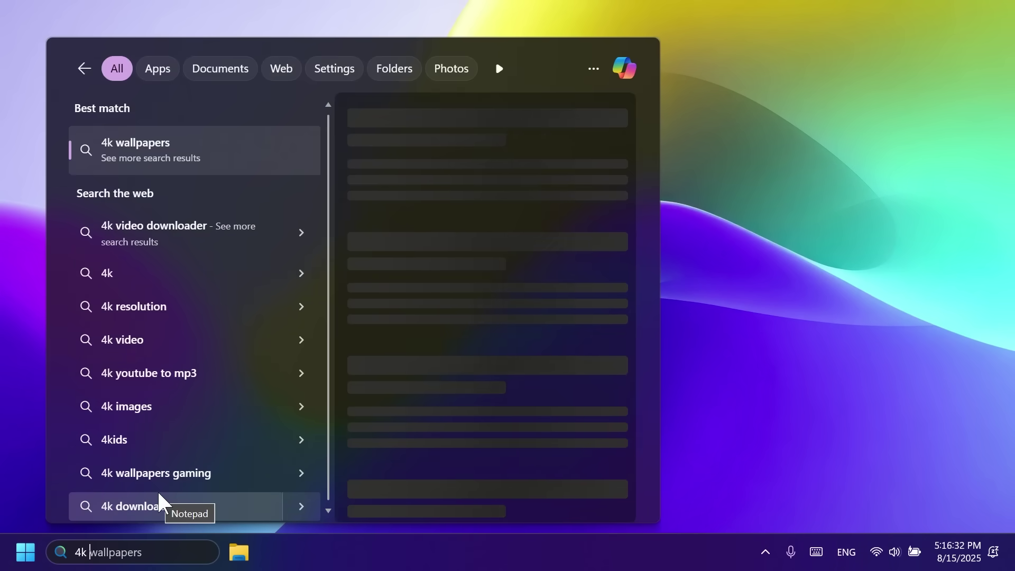
text(wa)
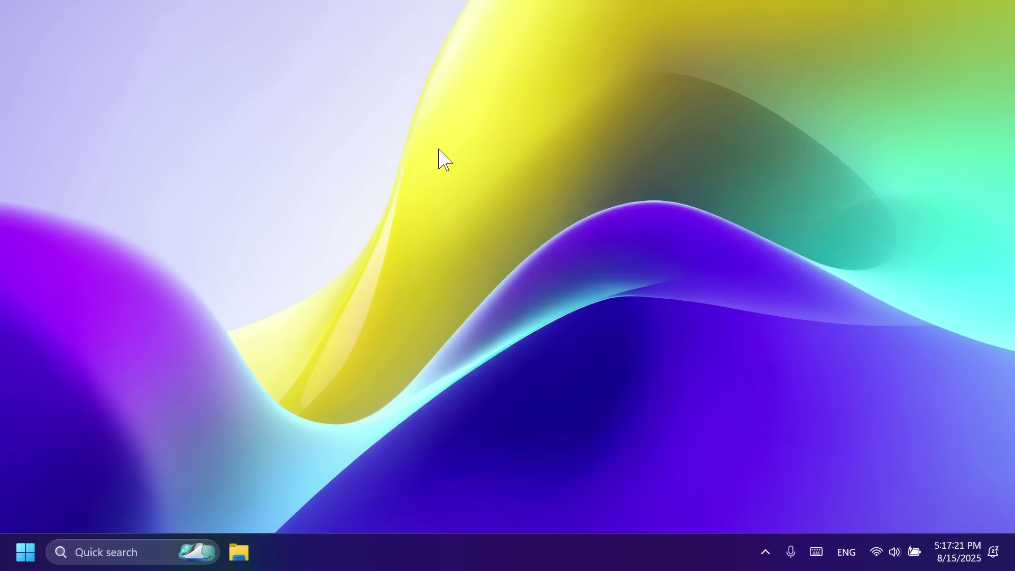
Step: Open Personalization settings from the desktop right-click menu
right_click(438, 150)
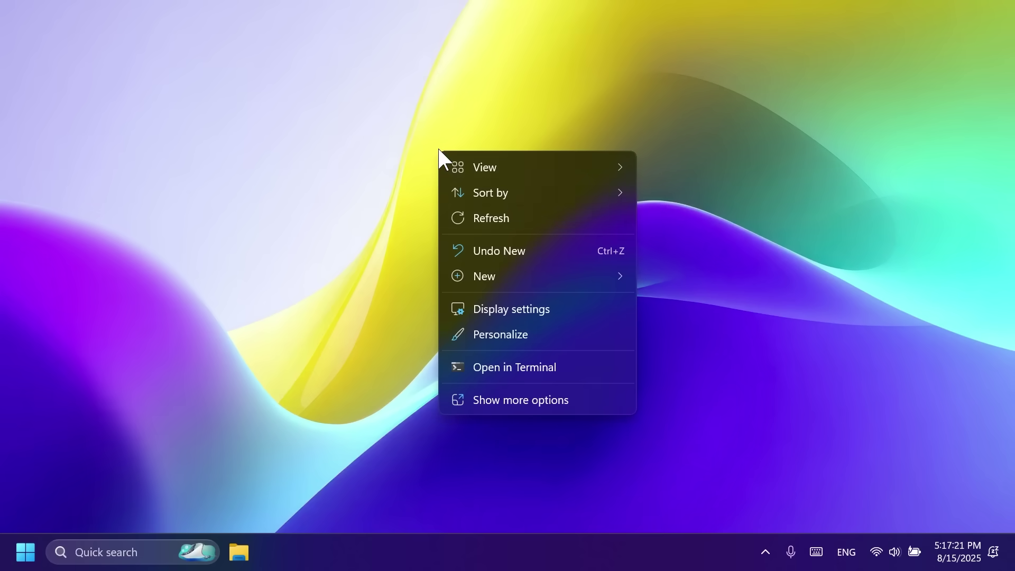
click(493, 334)
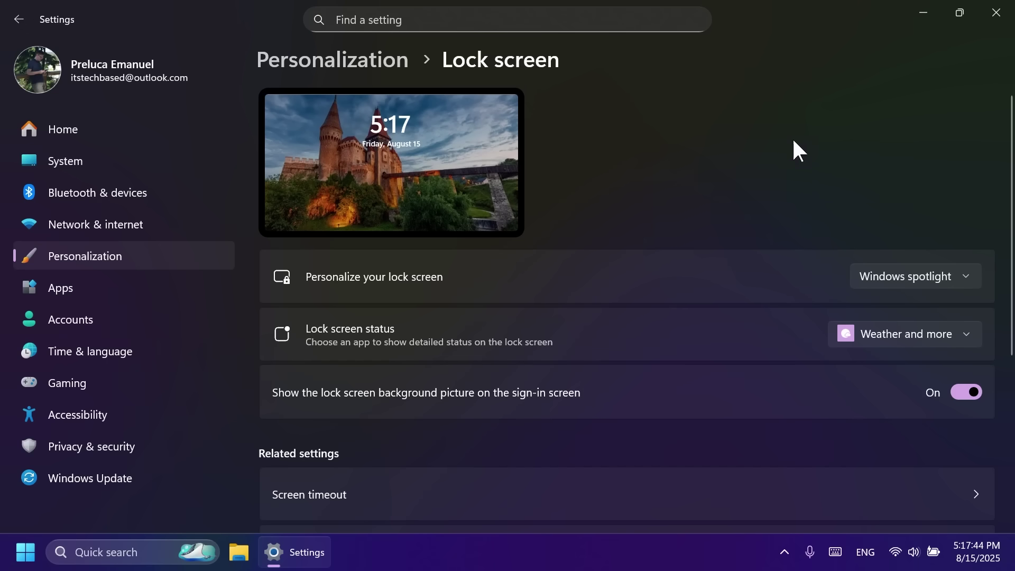
Step: Close Settings and open the Downloads folder in File Explorer
click(996, 16)
click(240, 553)
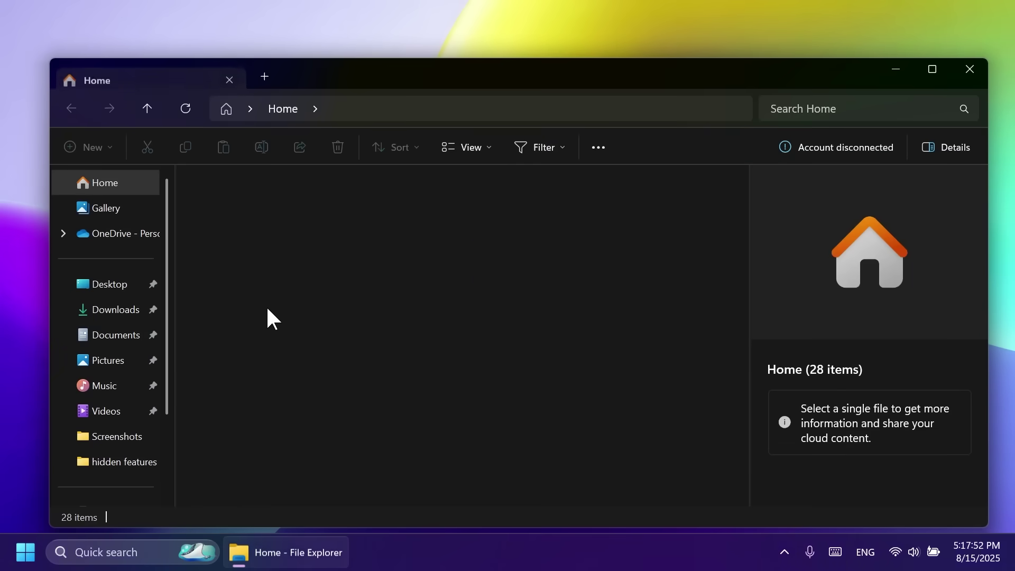
drag(476, 78, 469, 53)
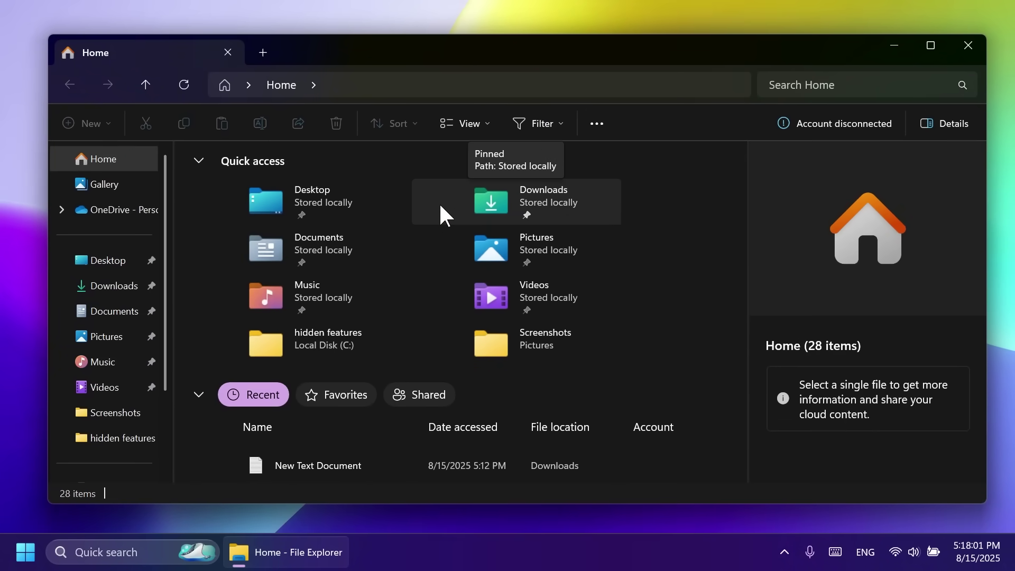
click(103, 285)
Step: Show the AI actions for the 4k-Vibrant-Fluid-Gradients wallpaper image
click(324, 241)
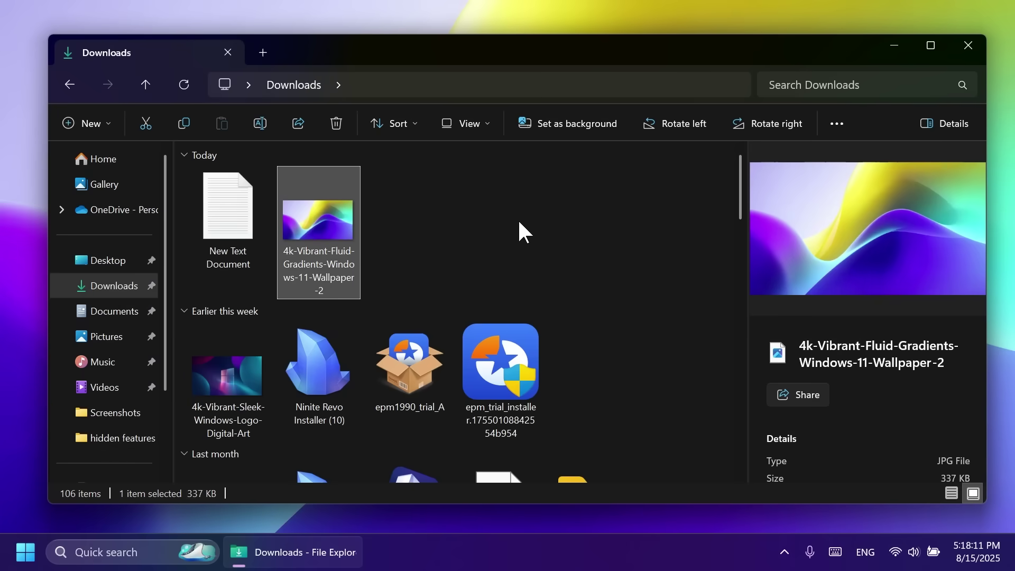
right_click(329, 225)
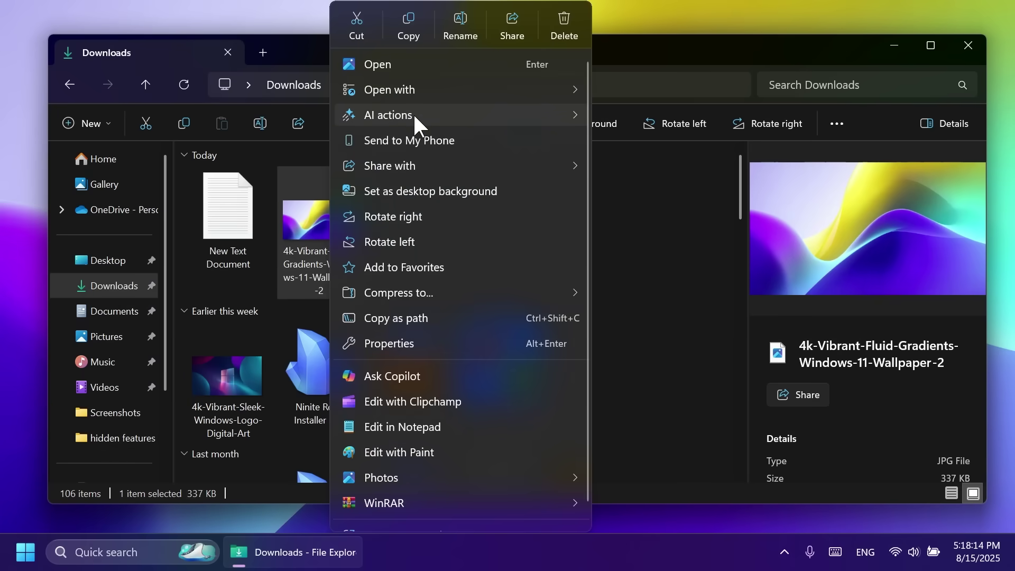
mouse_move(414, 114)
click(678, 282)
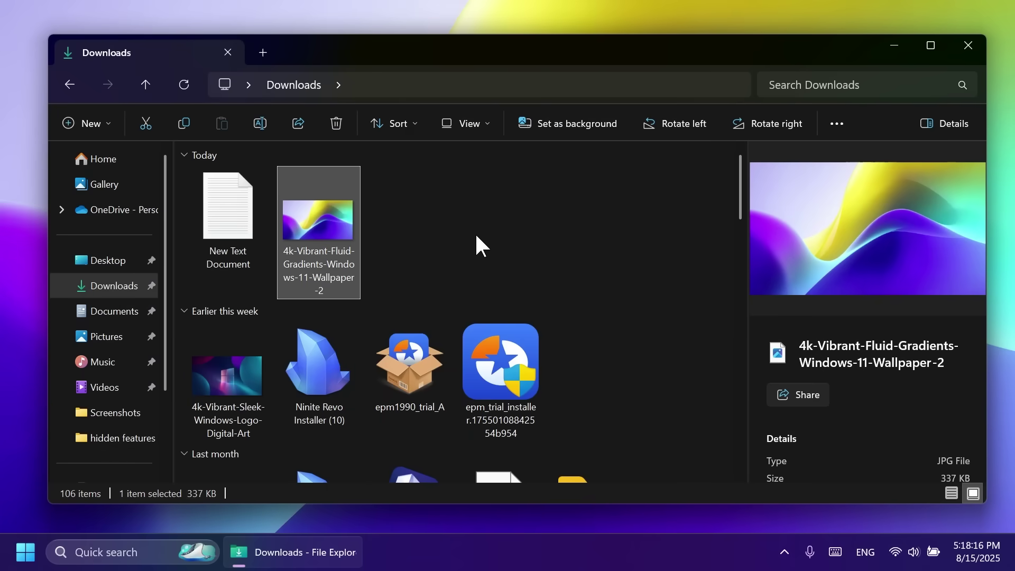
key(shift+F10)
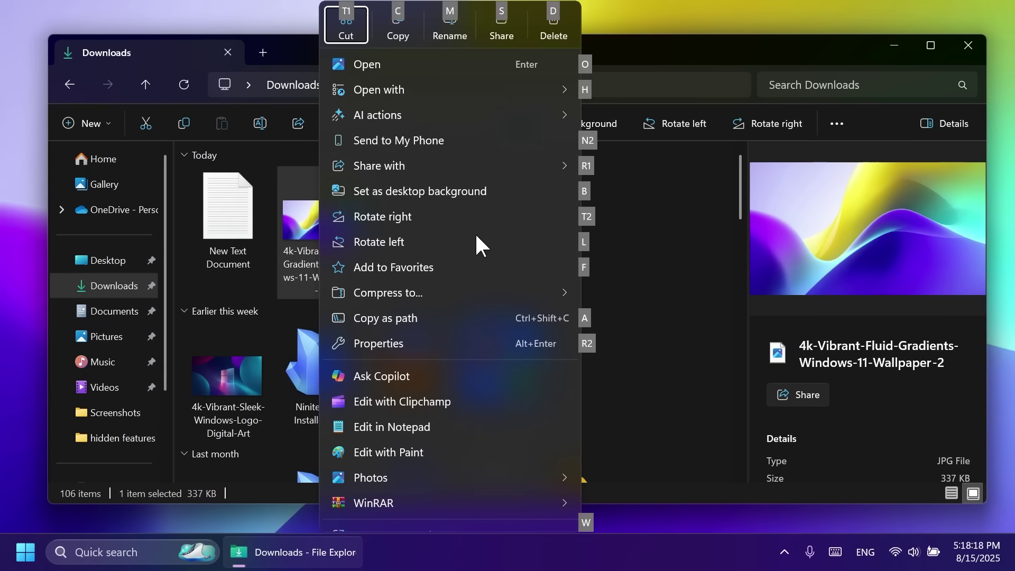
mouse_move(412, 113)
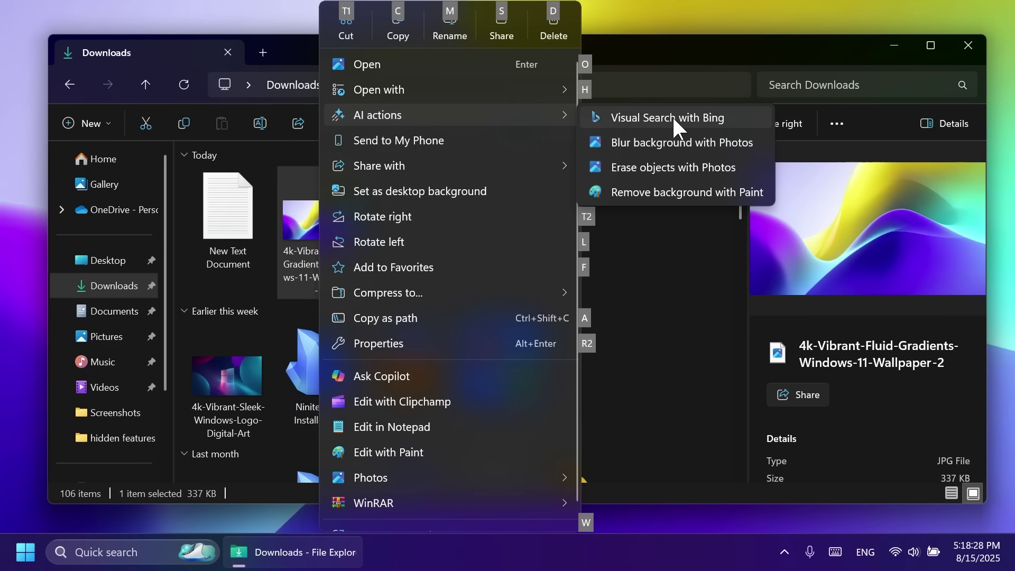
Step: Remove the wallpaper's background in Paint and fit the image to the window
click(670, 193)
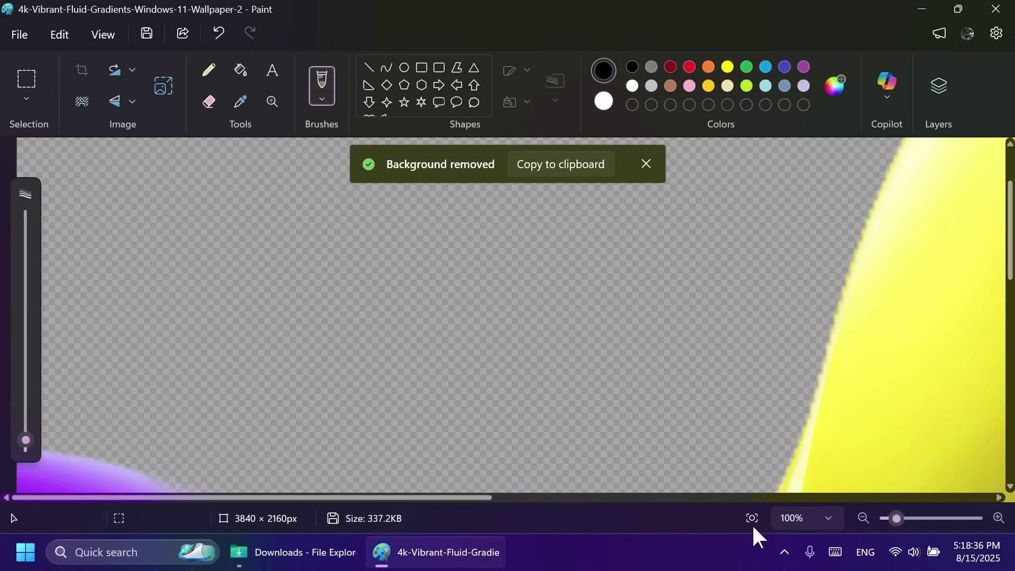
click(752, 518)
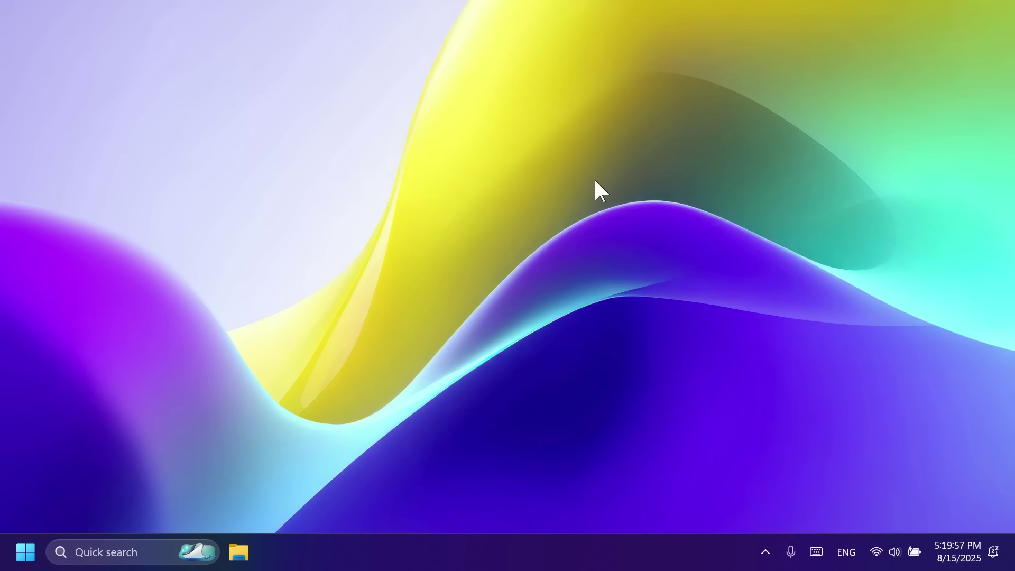
Step: Launch the Settings app by searching 'settings' from Start
key(super)
text(s)
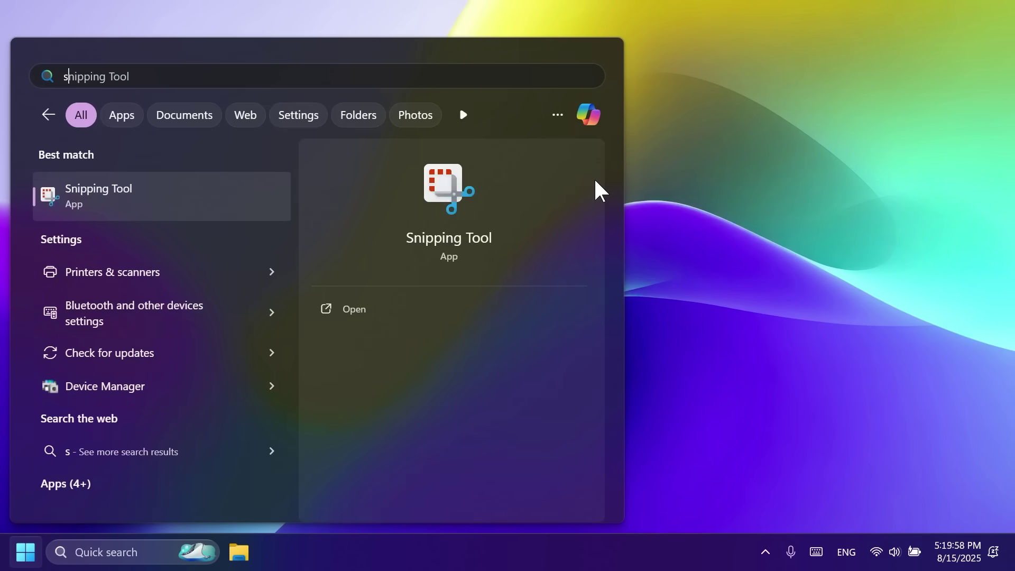
text(ettings)
key(Return)
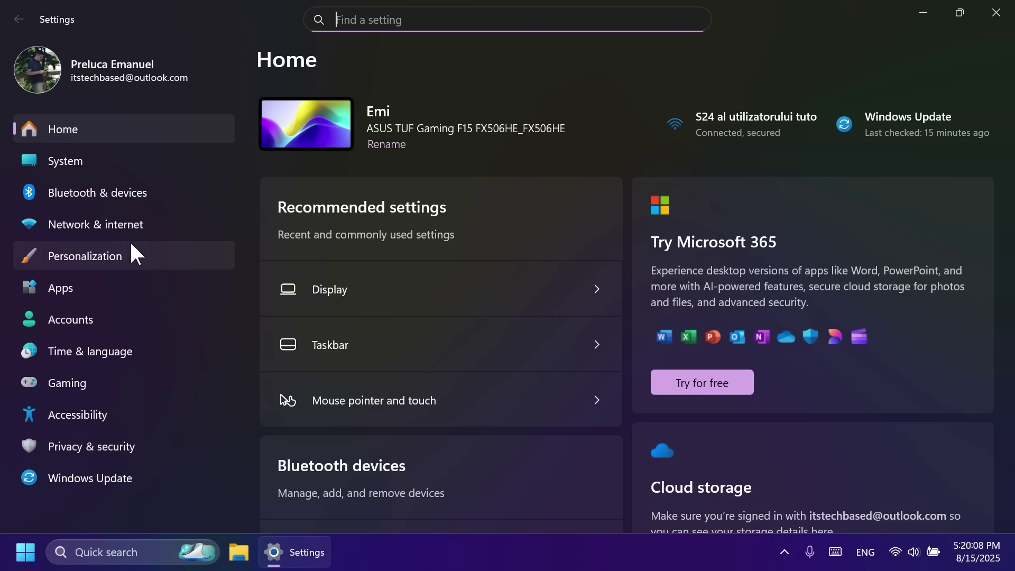
Step: Go to Accounts > Sign-in options
click(90, 316)
scroll(502, 285, down, 5)
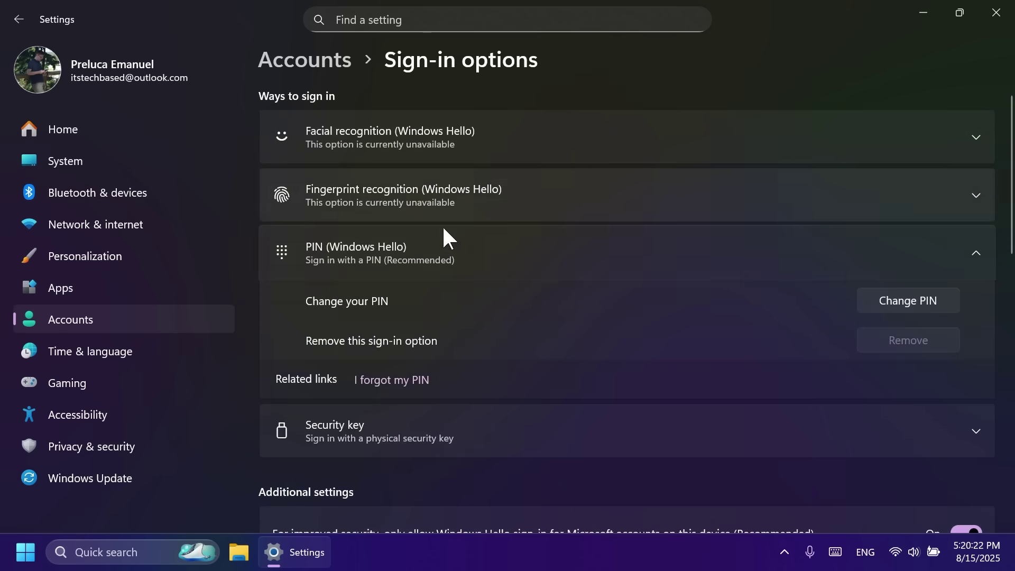
click(444, 238)
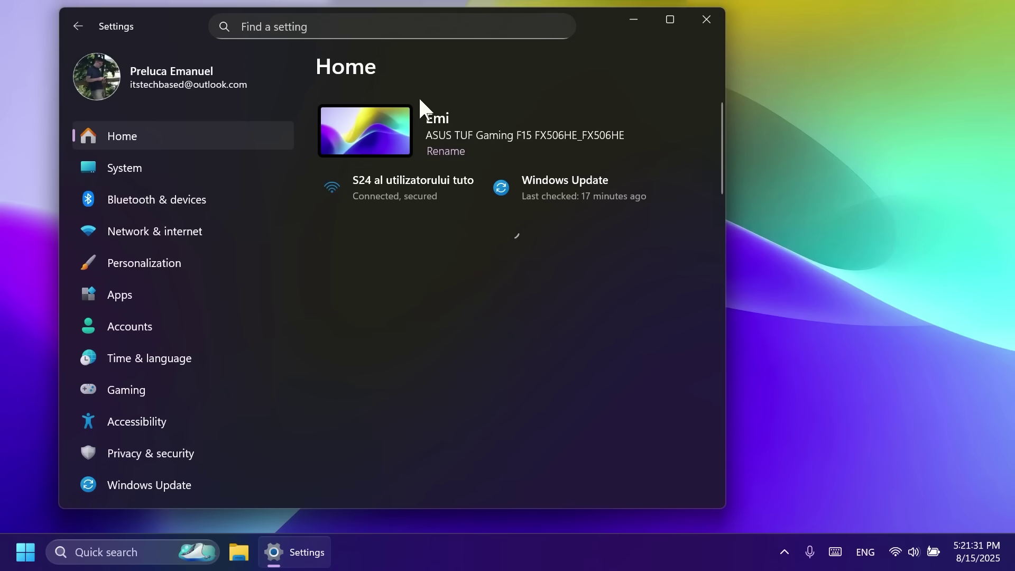
Step: Open System > Advanced and preview the File Explorer settings before returning
click(182, 165)
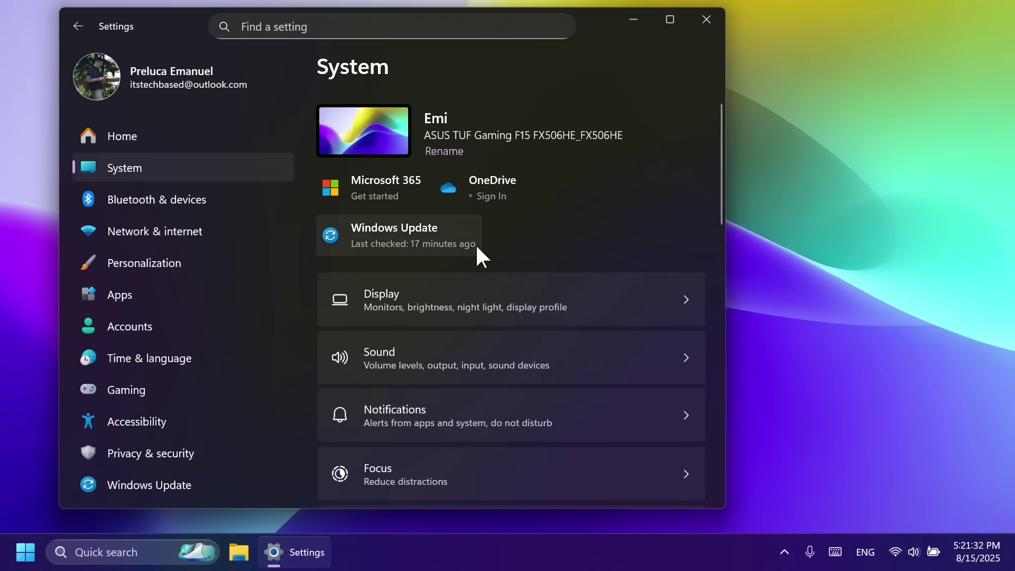
scroll(559, 191, down, 5)
scroll(560, 191, down, 3)
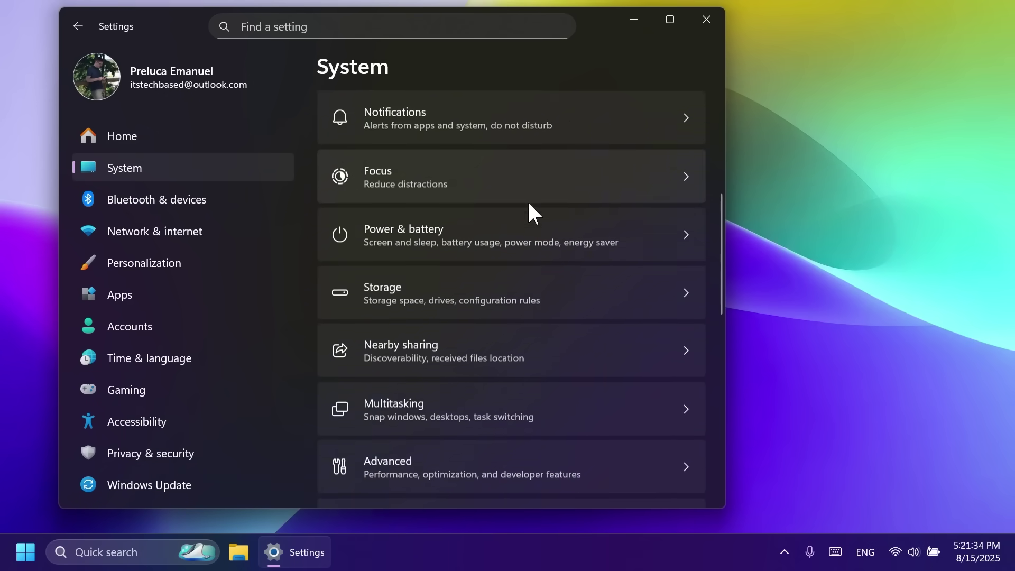
click(402, 391)
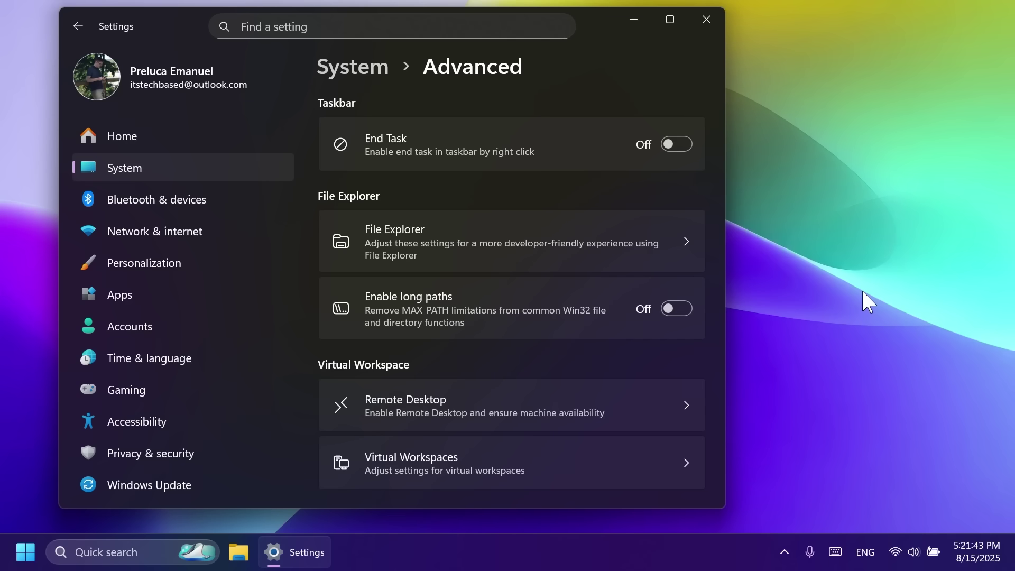
scroll(432, 129, down, 2)
click(433, 129)
click(460, 79)
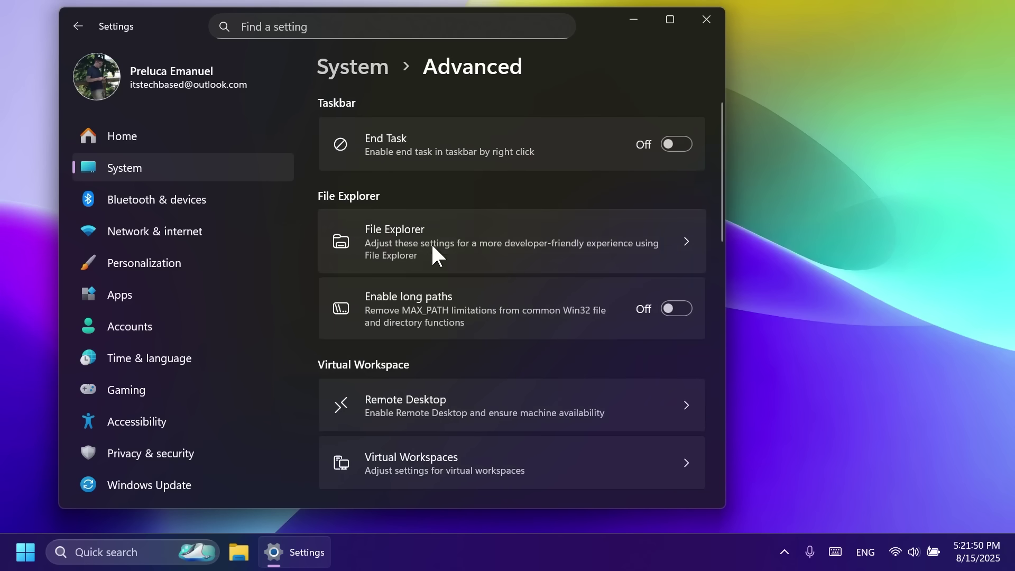
Step: Browse the Advanced settings list, then reopen the File Explorer options
scroll(461, 179, down, 3)
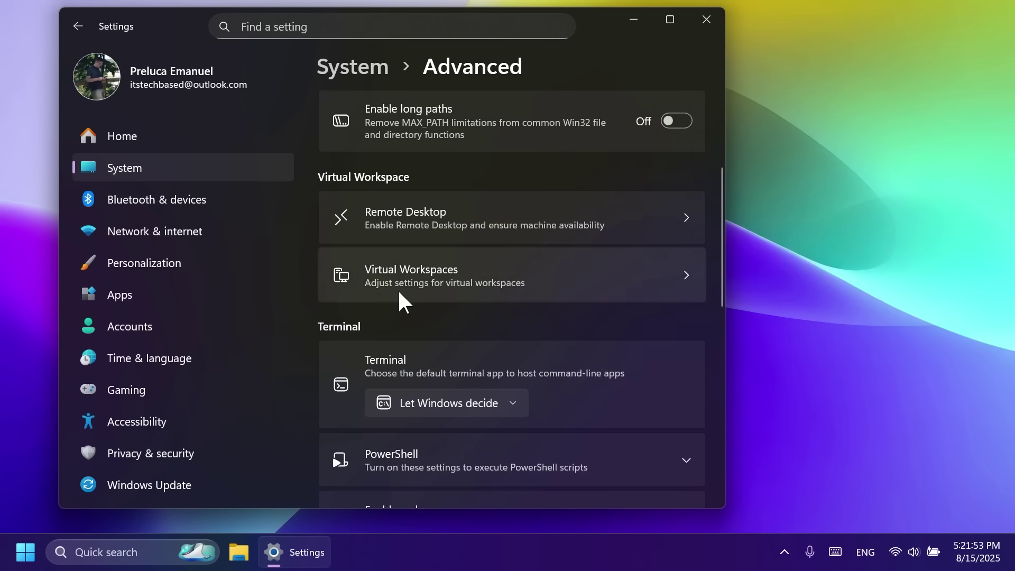
scroll(433, 296, down, 3)
scroll(401, 280, down, 2)
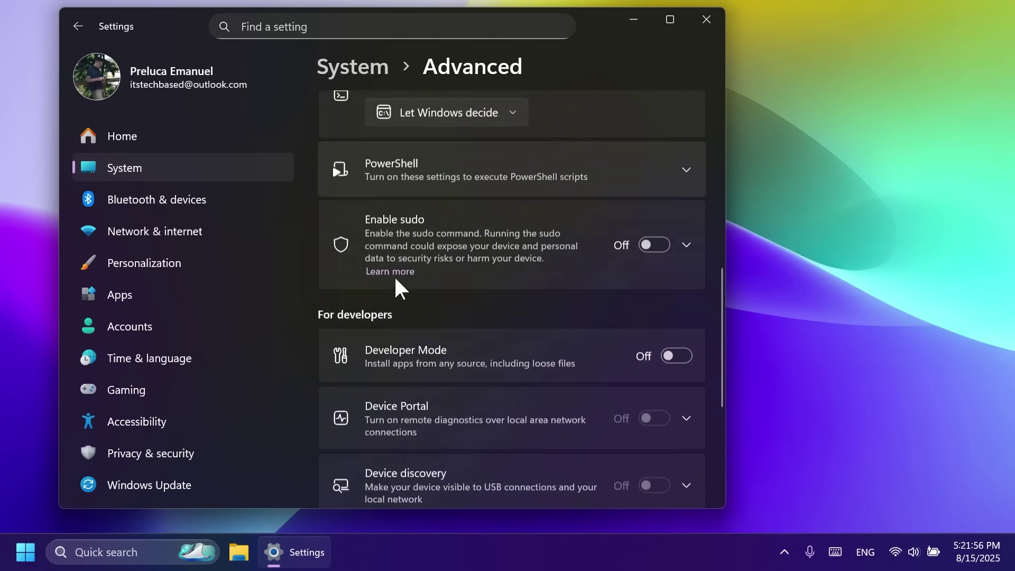
scroll(401, 275, down, 2)
scroll(464, 214, down, 2)
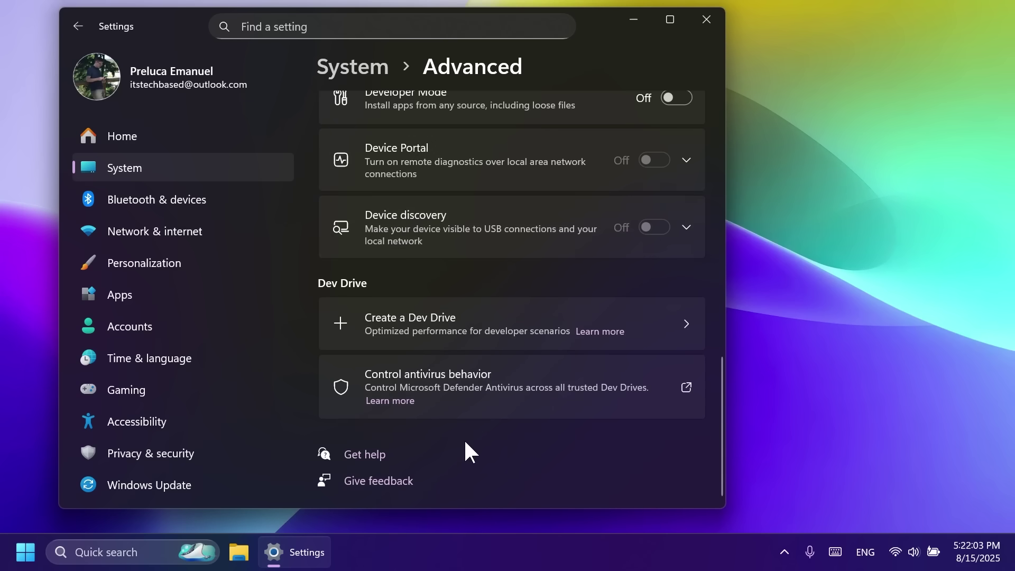
scroll(503, 247, up, 3)
scroll(516, 264, up, 8)
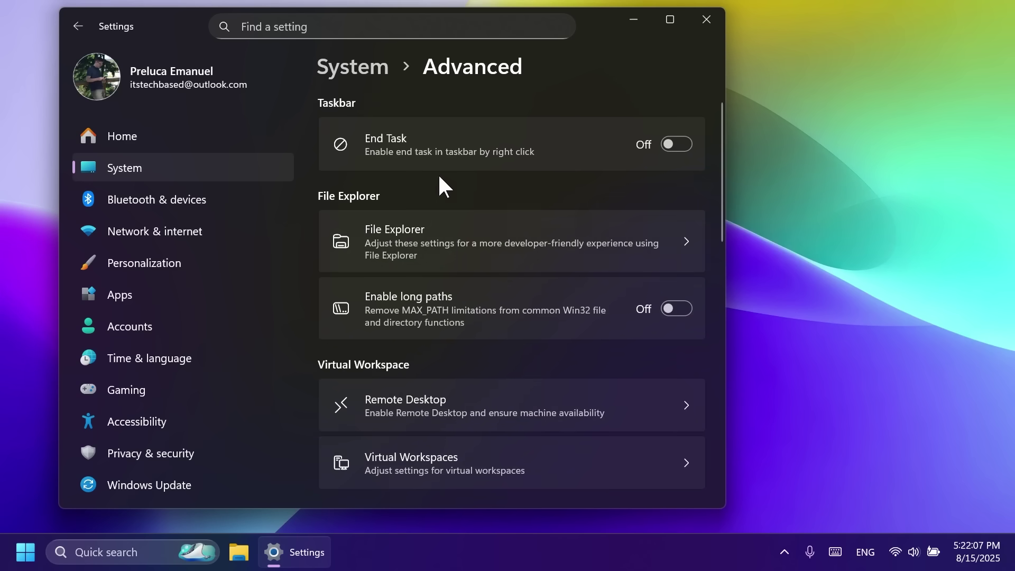
click(492, 240)
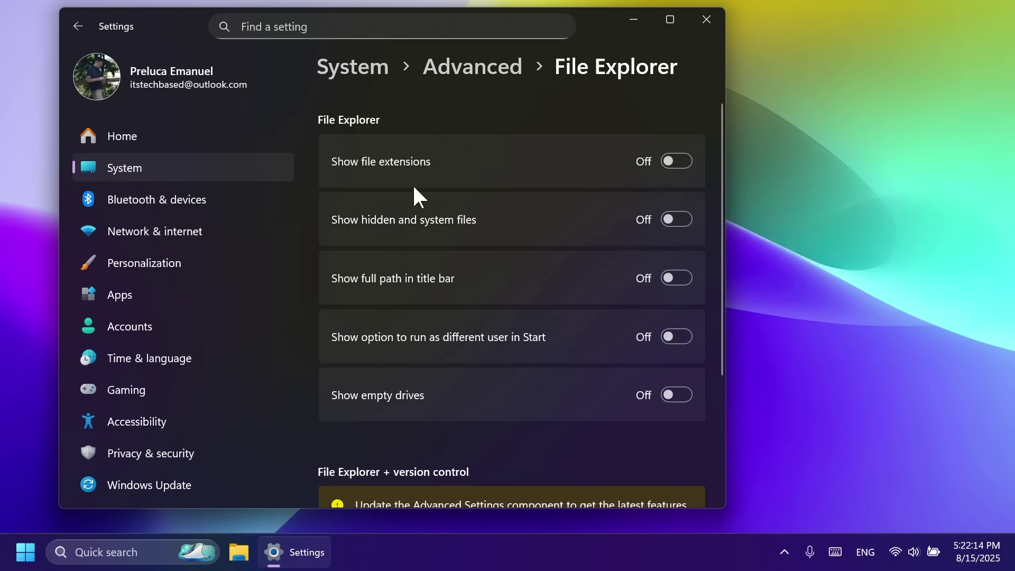
click(676, 161)
Step: Find Activation settings via 'activa' search and open the Change product key prompt
click(280, 27)
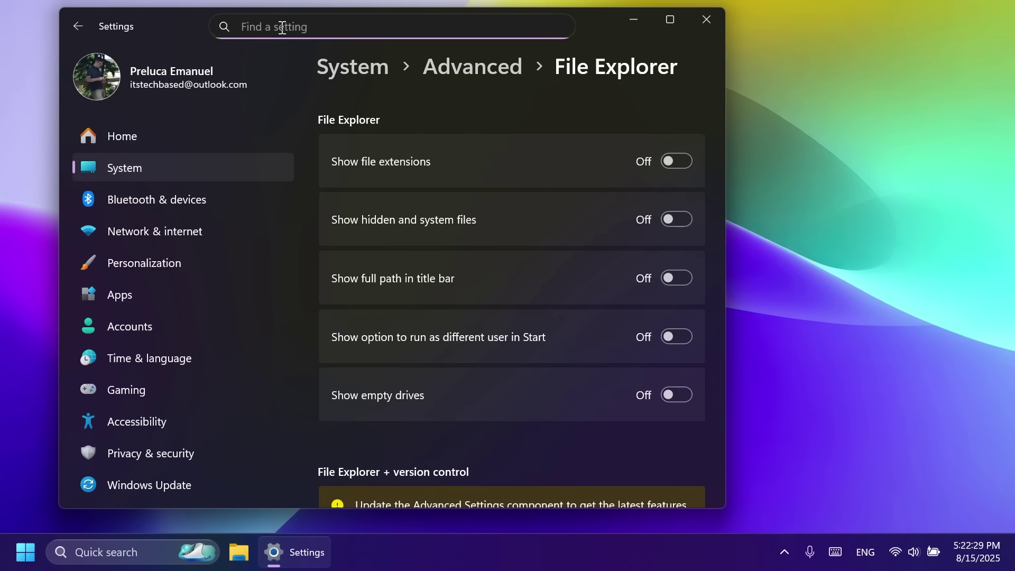
text(activa)
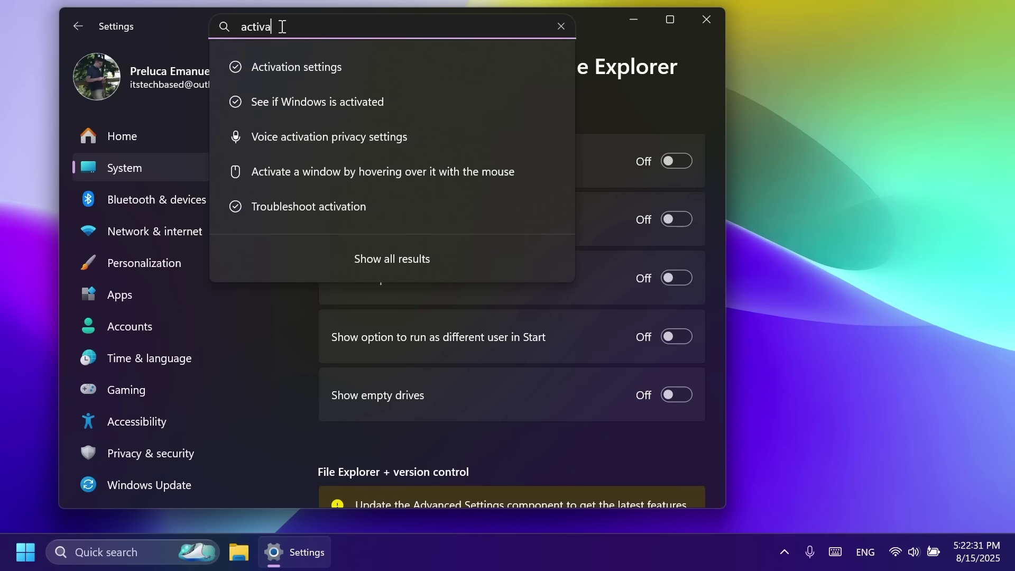
click(294, 69)
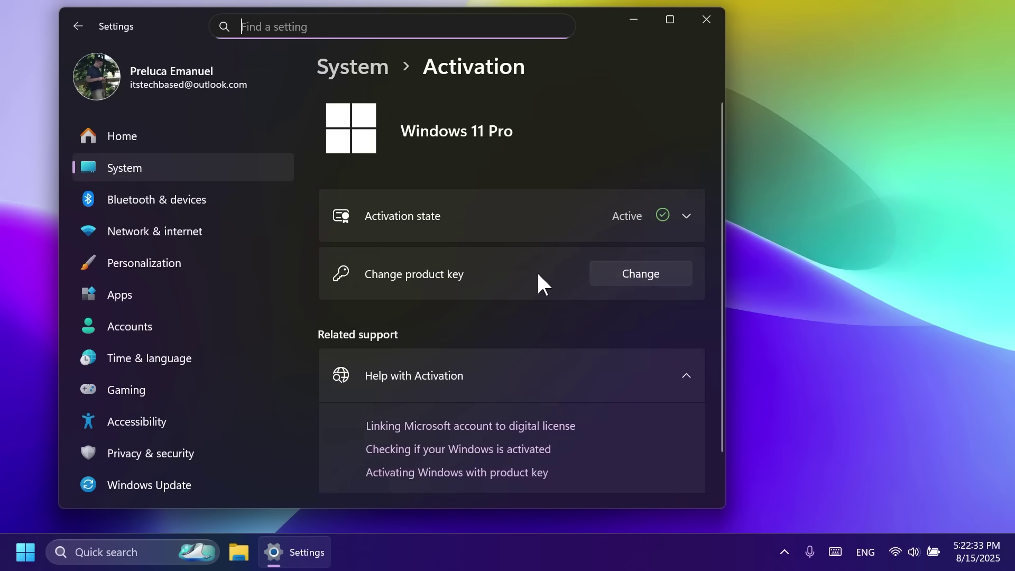
click(640, 274)
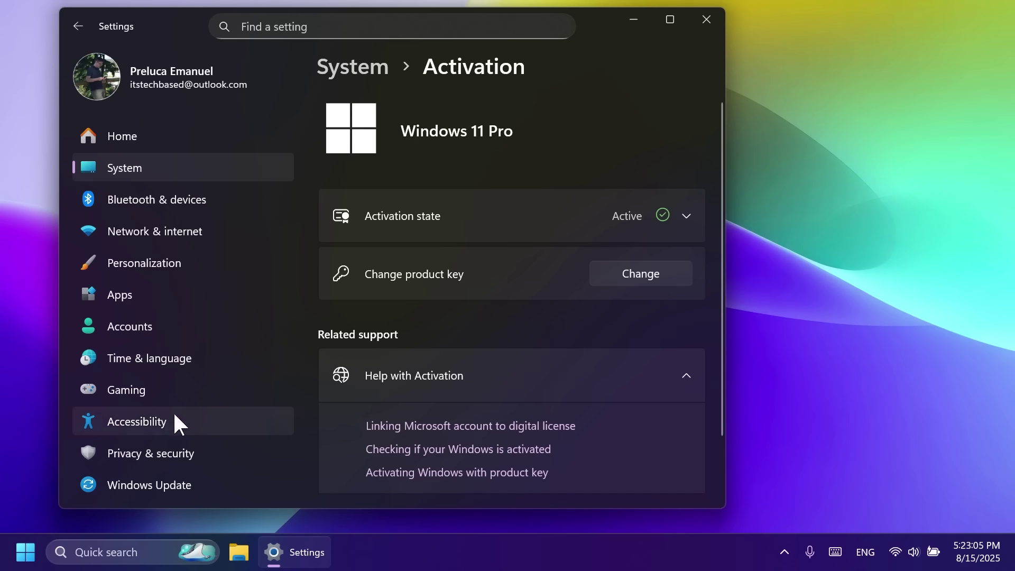
Step: Open Privacy & security > Text and image generation and expand its recent activity list
click(173, 453)
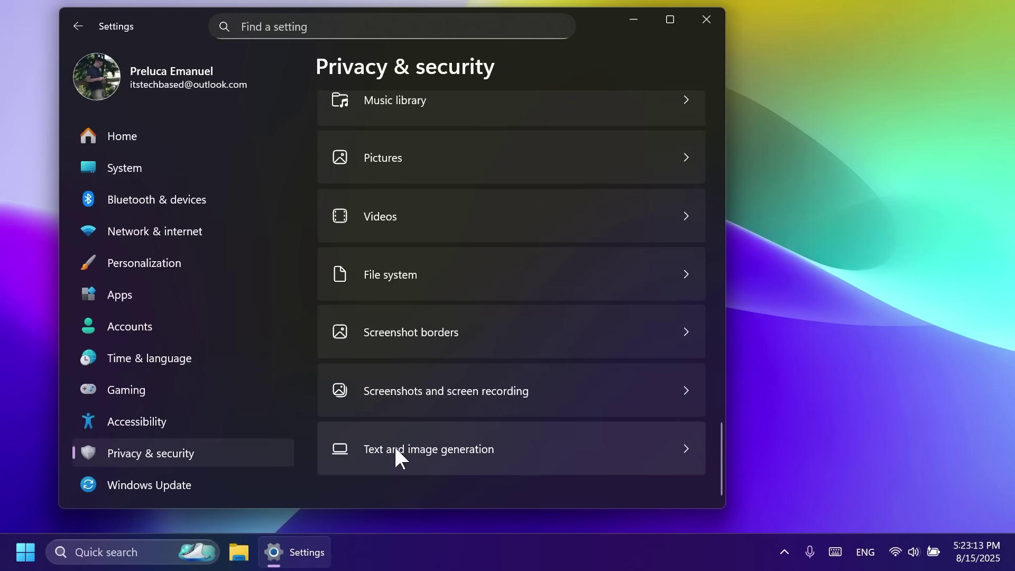
click(401, 449)
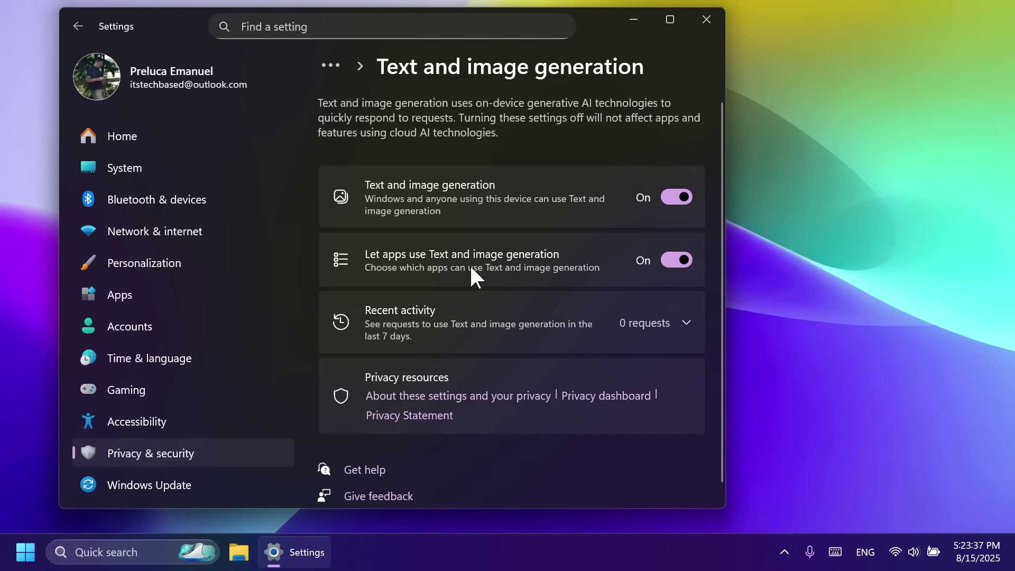
click(481, 317)
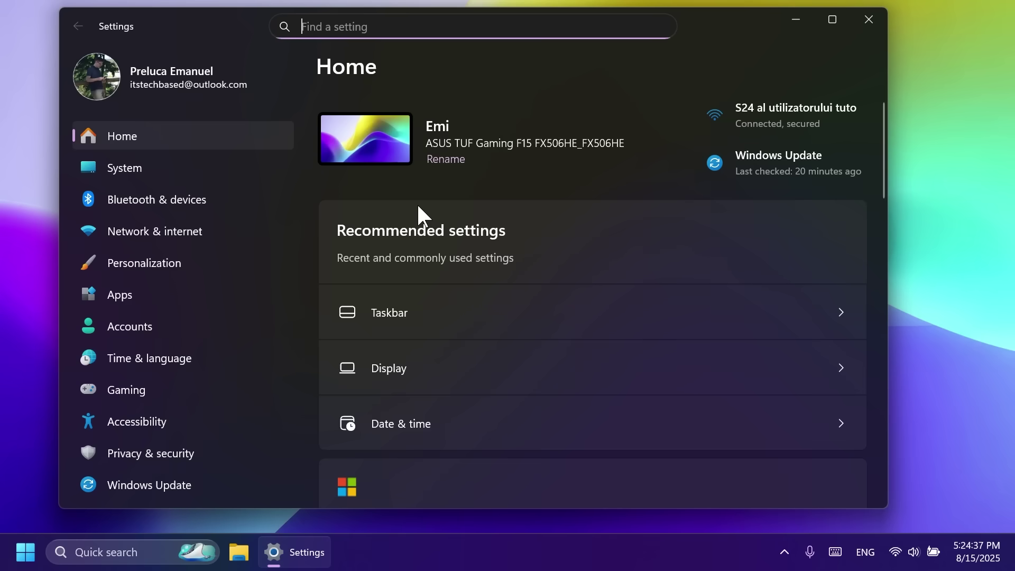
Step: Open the Date & time page under Time & language
click(177, 361)
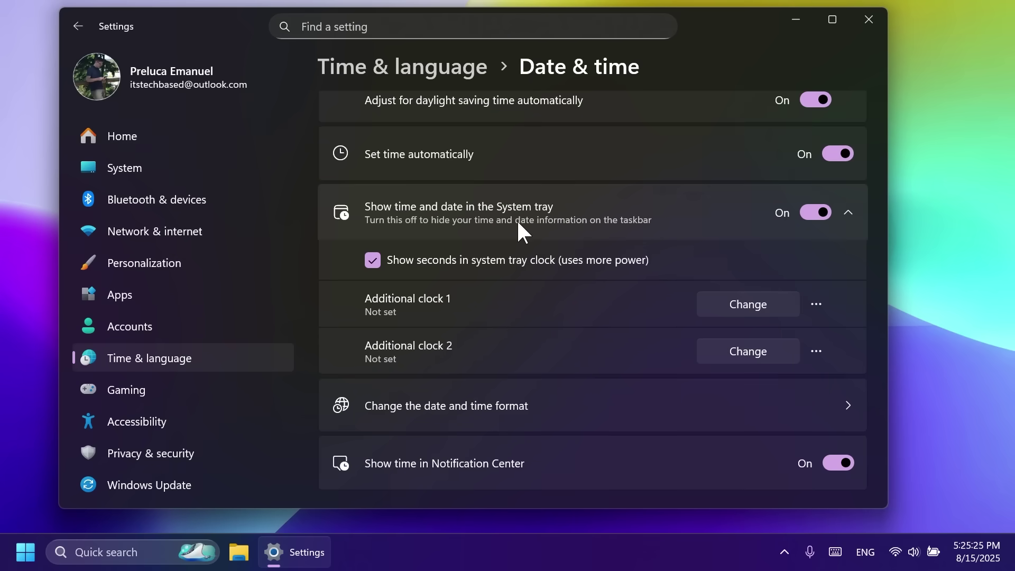
scroll(518, 219, down, 2)
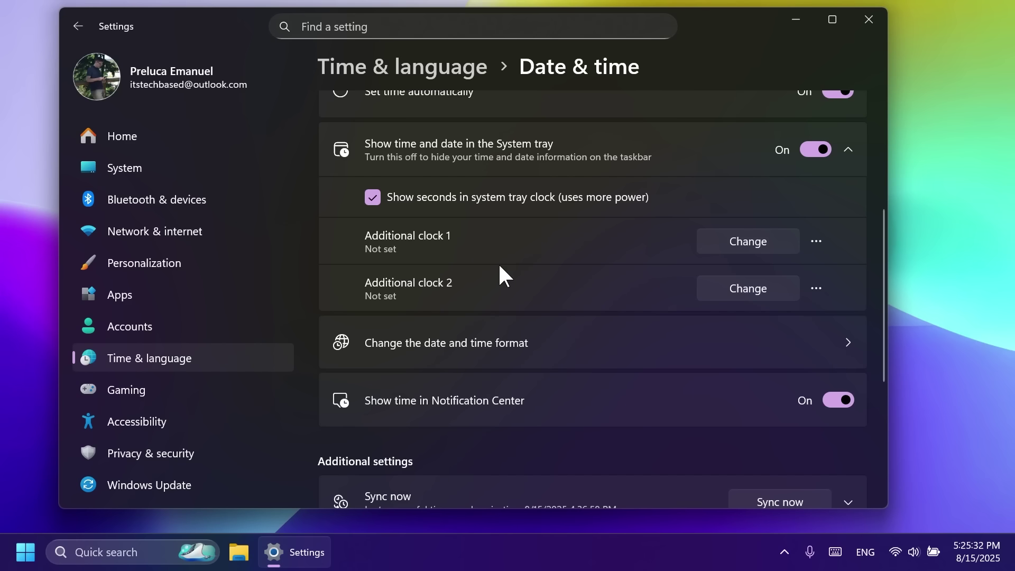
Step: Browse the Language & region settings, then move to the Accessibility page
click(425, 71)
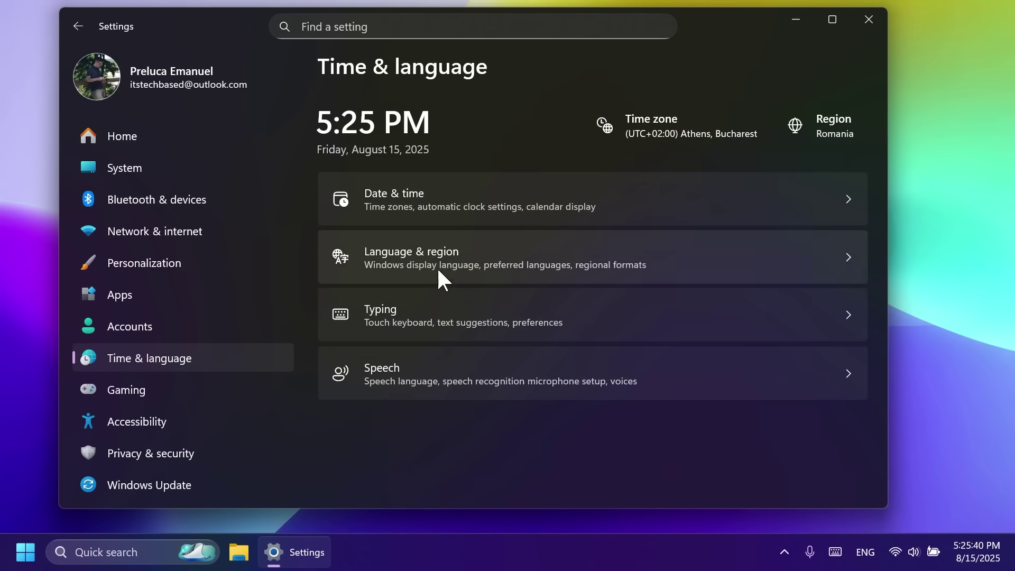
click(442, 274)
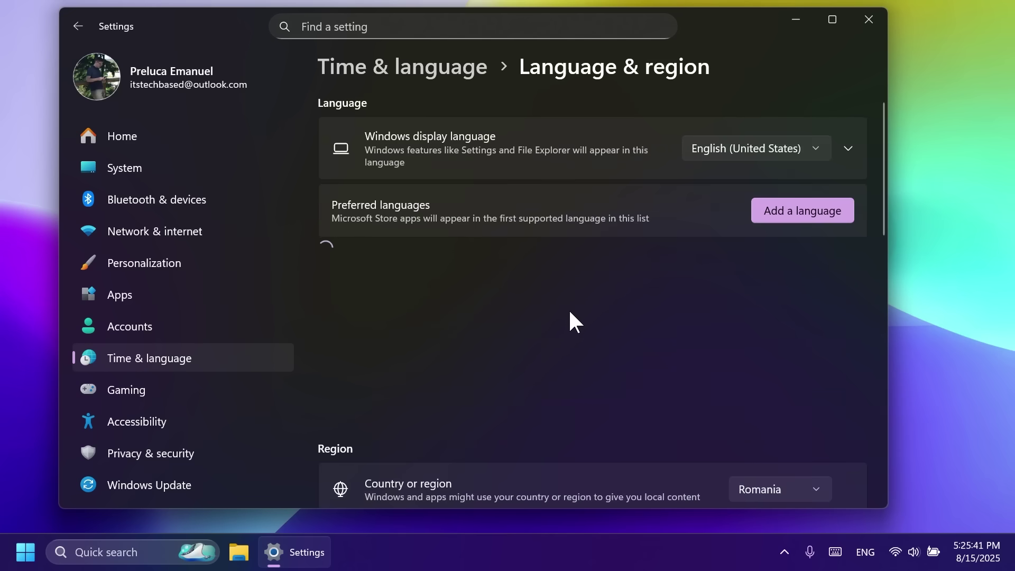
scroll(570, 312, down, 1)
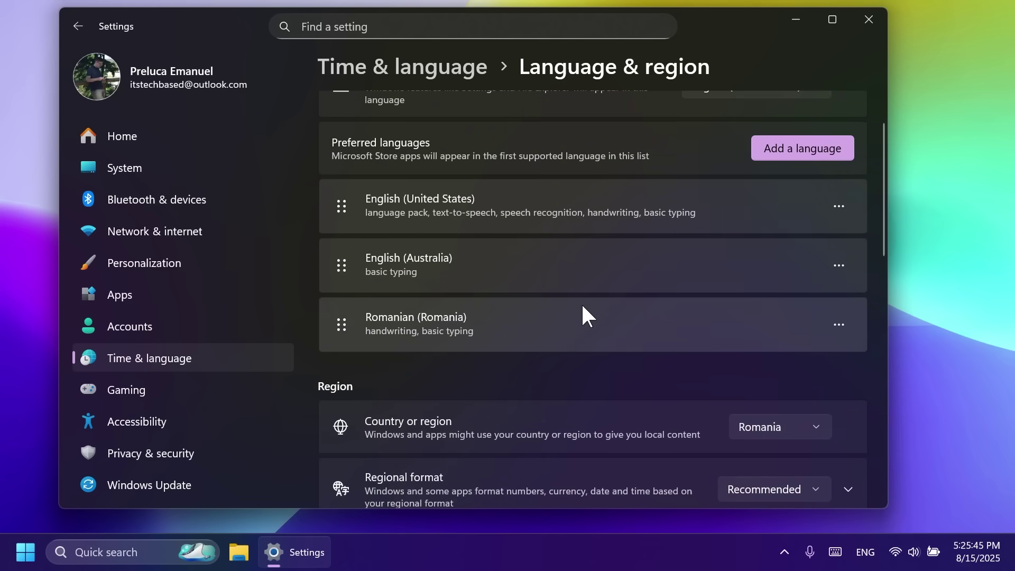
scroll(583, 308, down, 3)
scroll(582, 307, down, 1)
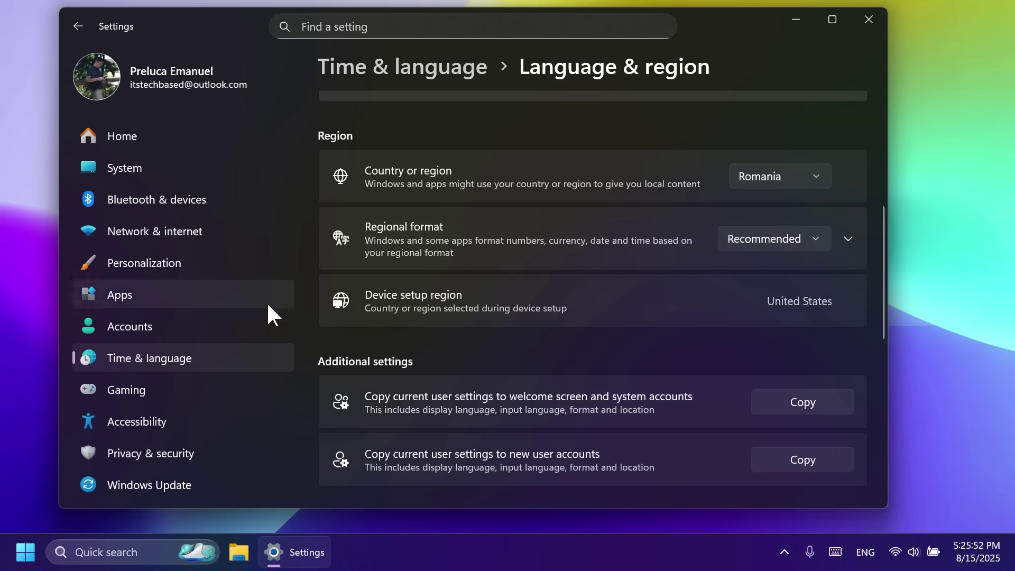
click(163, 427)
scroll(581, 296, down, 4)
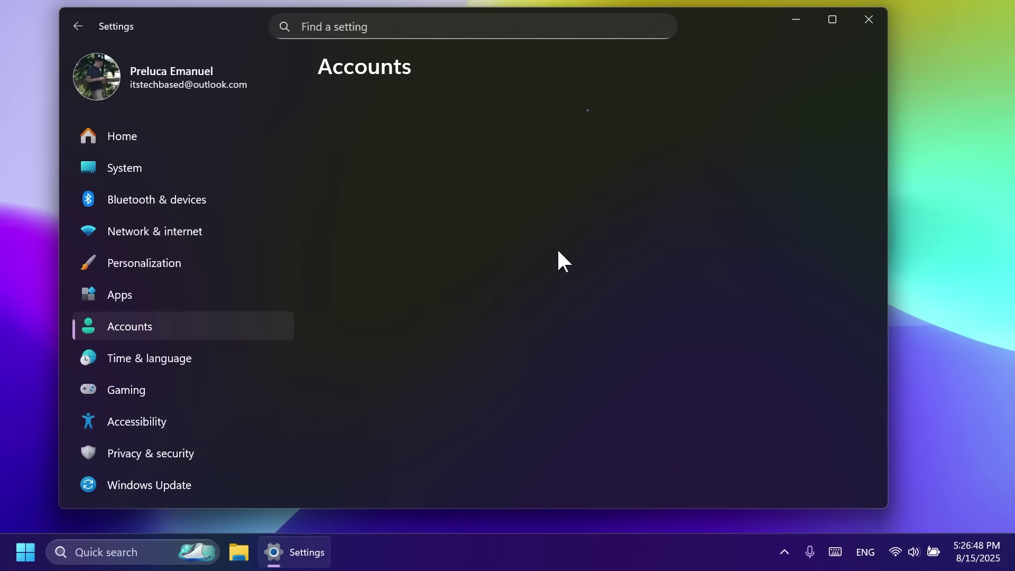
Step: Open Accounts > Sign-in options, then launch Task Manager from the taskbar menu
scroll(556, 254, down, 5)
click(475, 241)
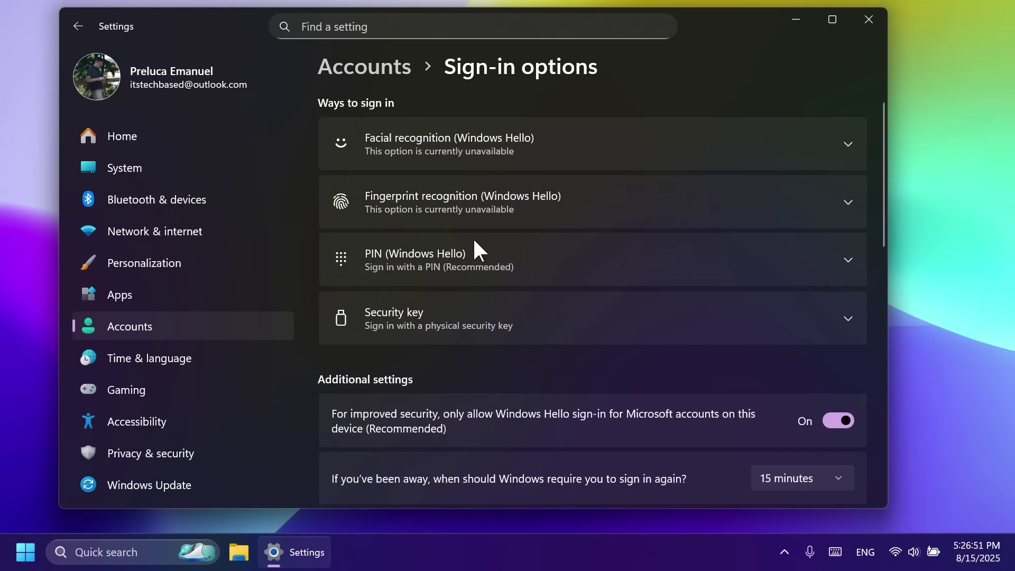
right_click(520, 559)
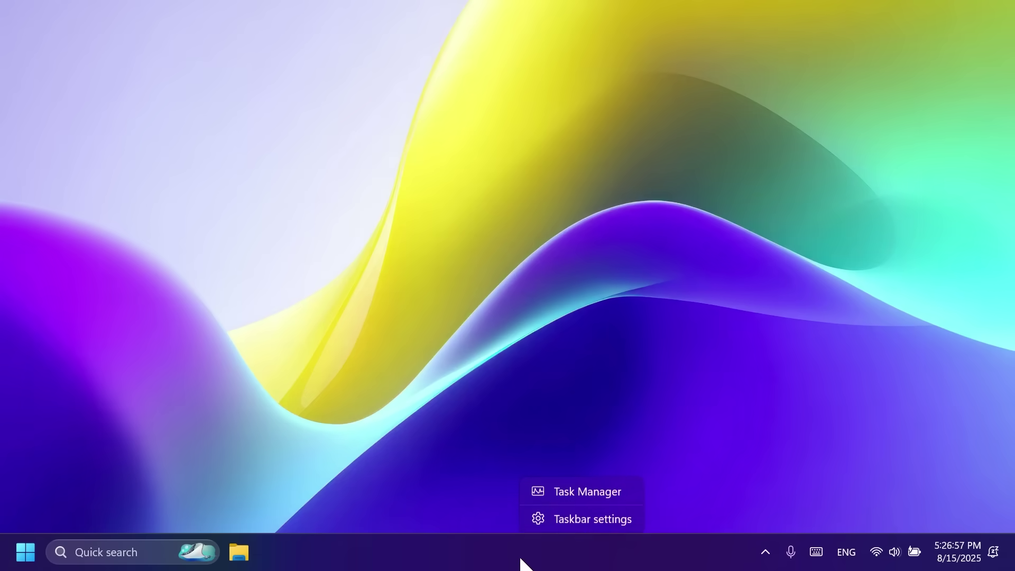
click(551, 491)
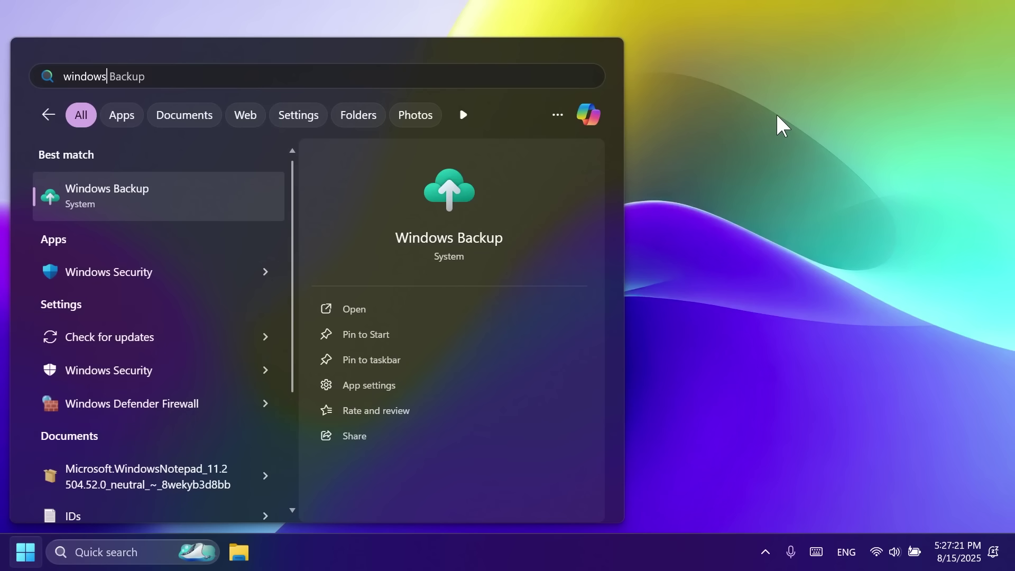
Step: Launch Windows Backup from the search results, view its options, and close it
key(Return)
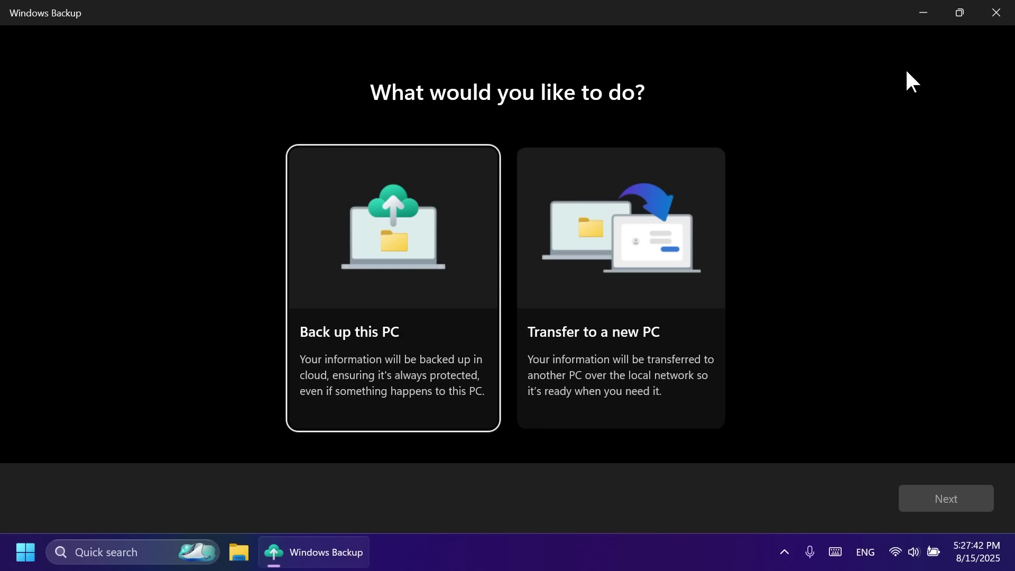
click(996, 13)
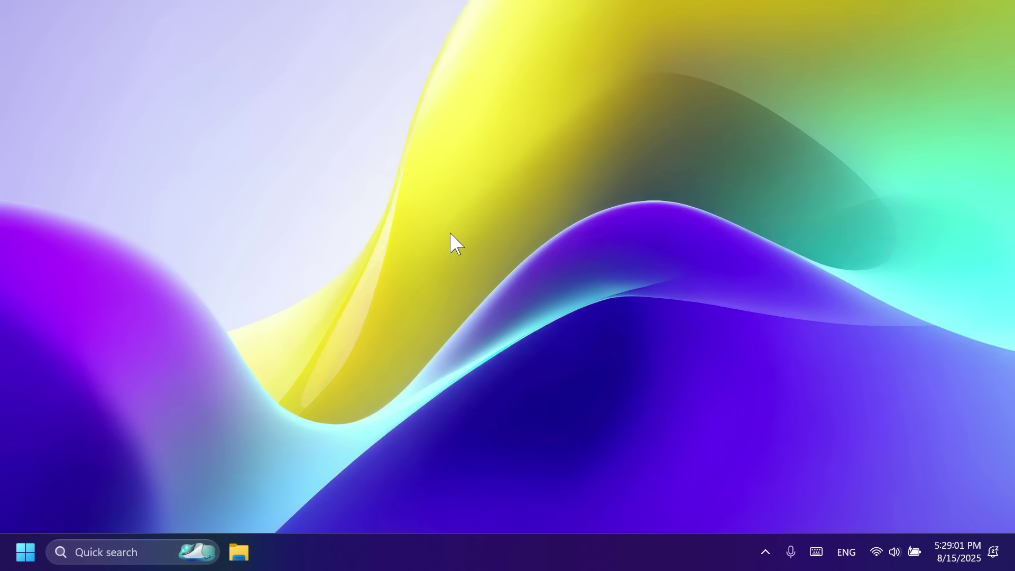
Step: Launch the Local Group Policy Editor by searching Start for 'group'
key(super)
text(group)
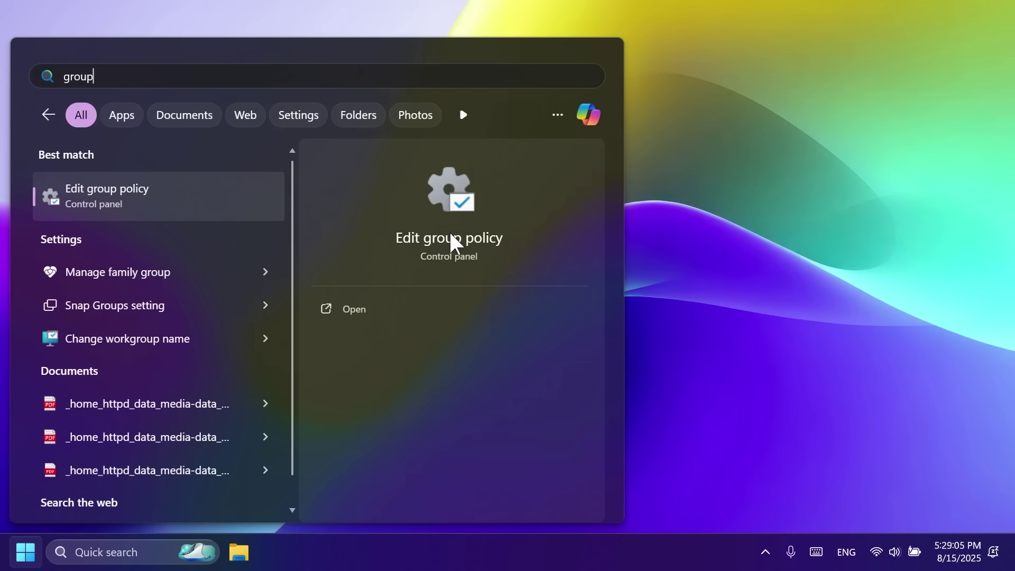
key(Return)
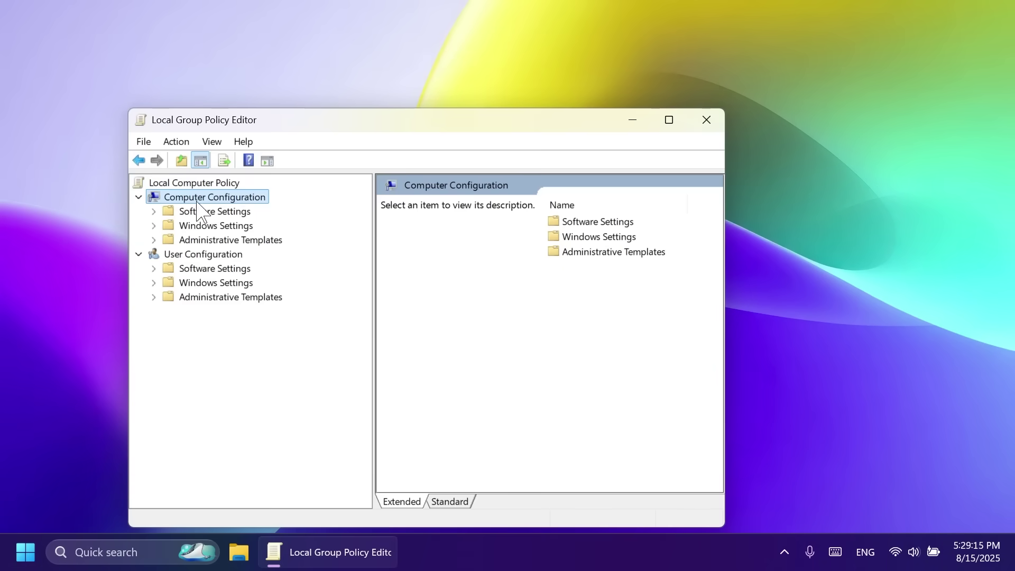
Step: Navigate to Windows Components > App Package Deployment and select Remove Default Microsoft Store packages
click(153, 240)
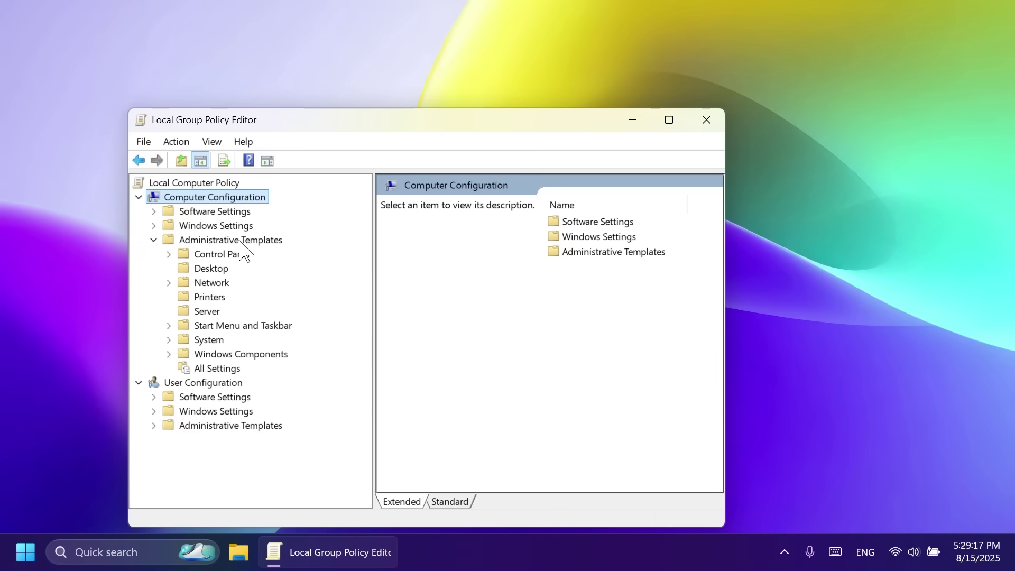
click(168, 354)
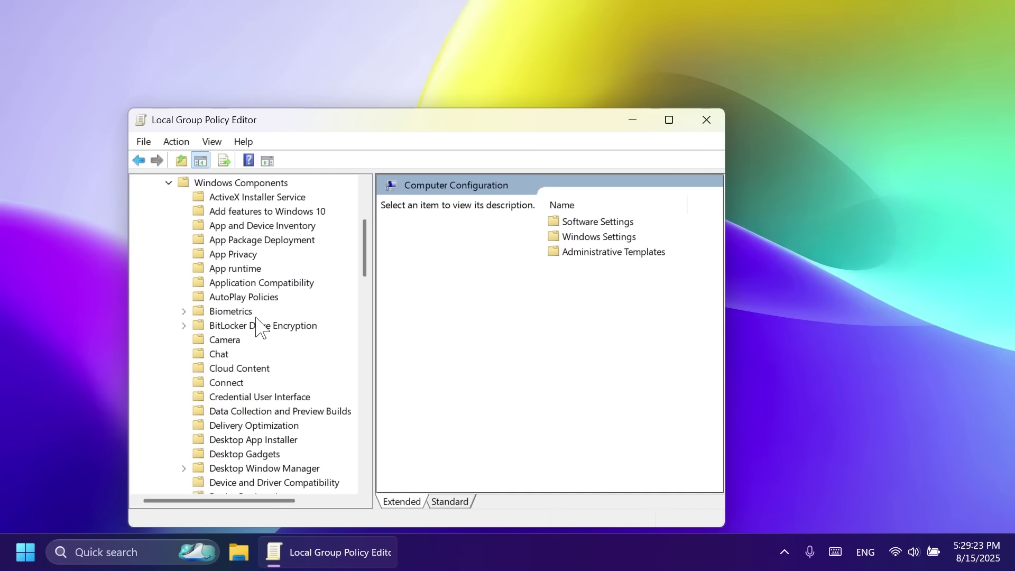
click(228, 241)
drag(723, 369, 907, 369)
click(635, 404)
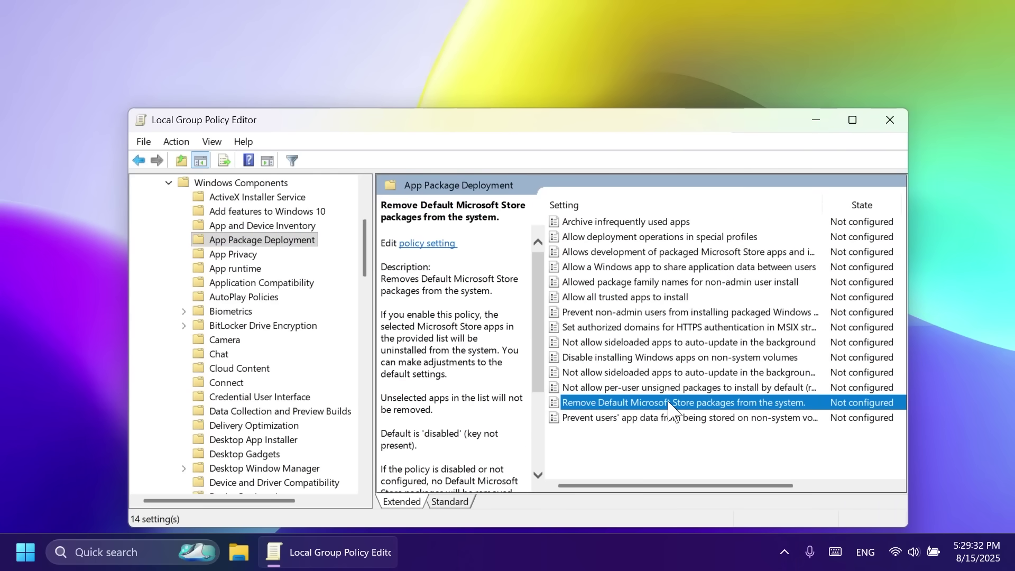
Step: Set the Remove Default Microsoft Store packages policy to Enabled and review the ticked apps
double_click(708, 405)
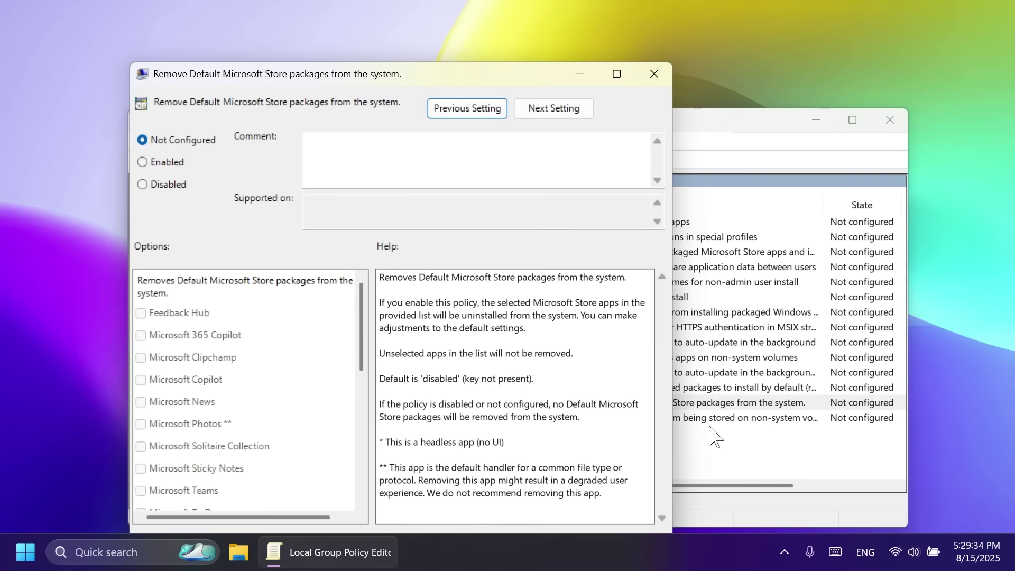
drag(397, 12, 339, 33)
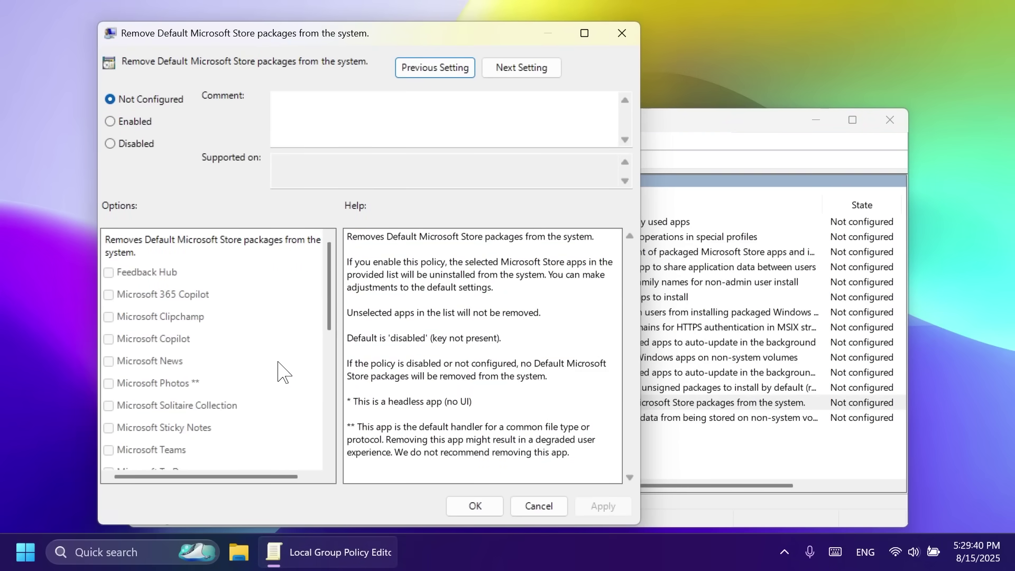
click(131, 122)
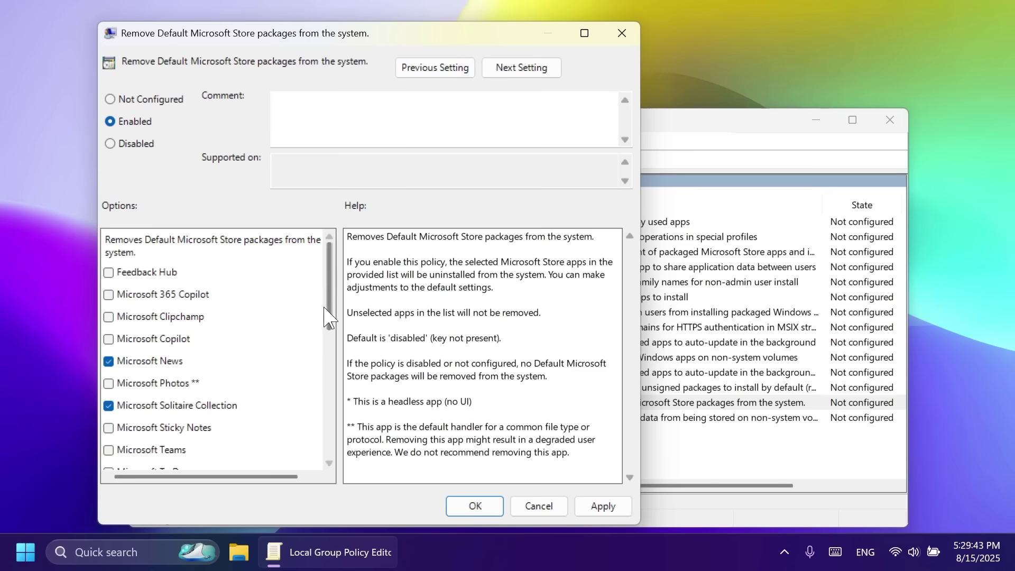
mouse_move(326, 325)
mouse_down()
mouse_move(319, 425)
mouse_move(326, 316)
mouse_up()
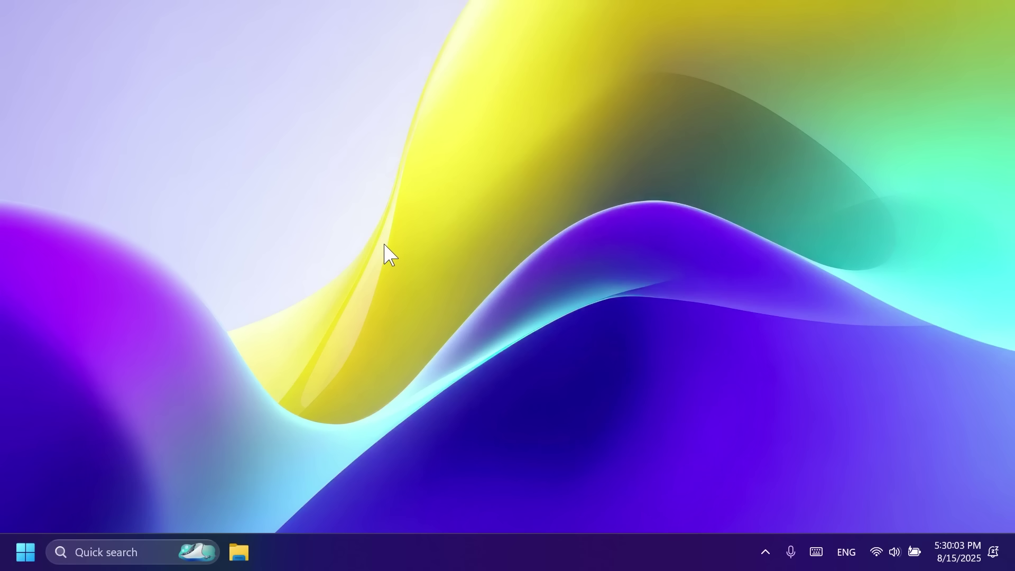
Step: Open Microsoft Store and run Check for updates on its Downloads page
key(super)
text(s)
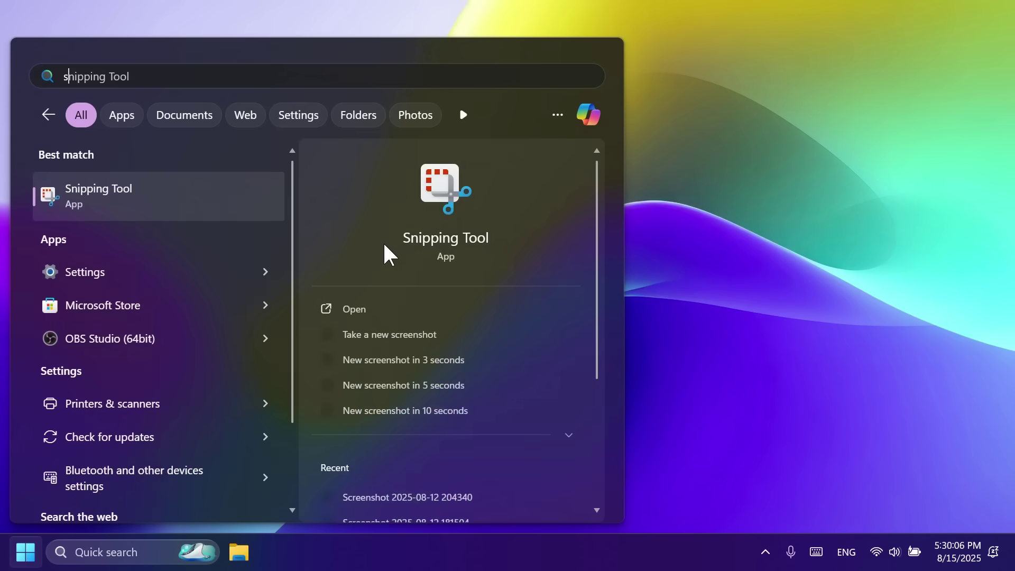
text(tore)
key(Return)
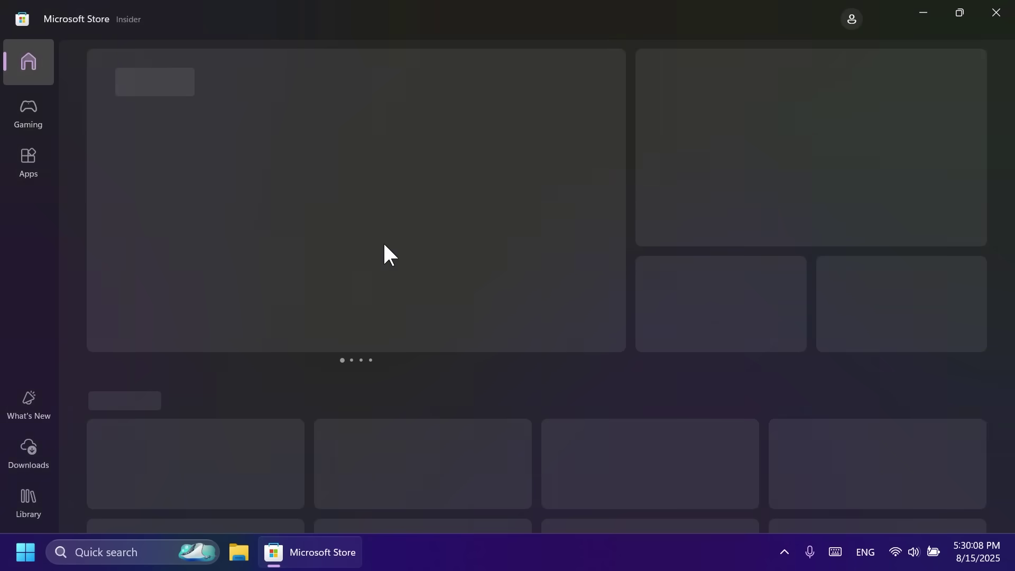
click(26, 448)
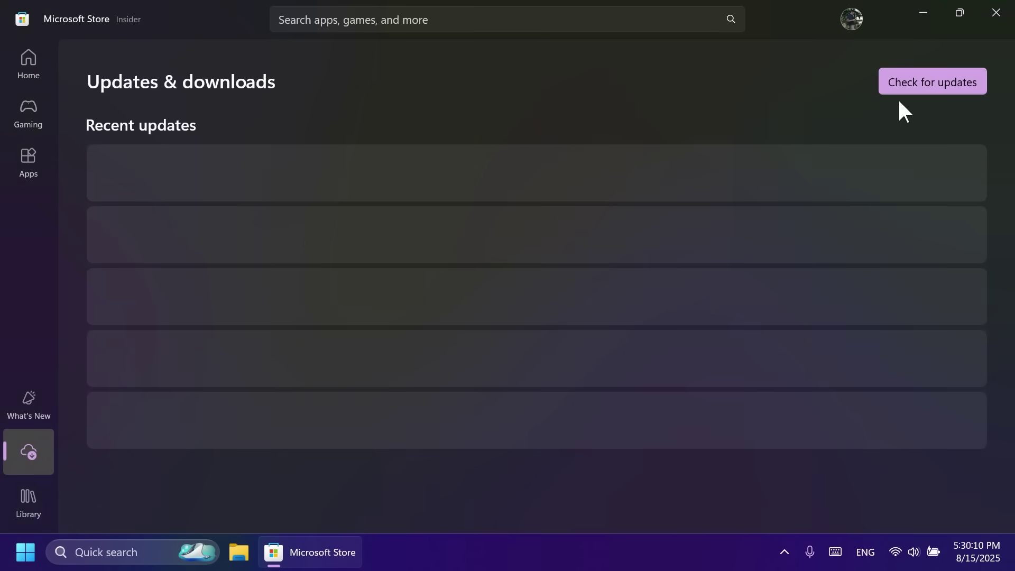
click(916, 88)
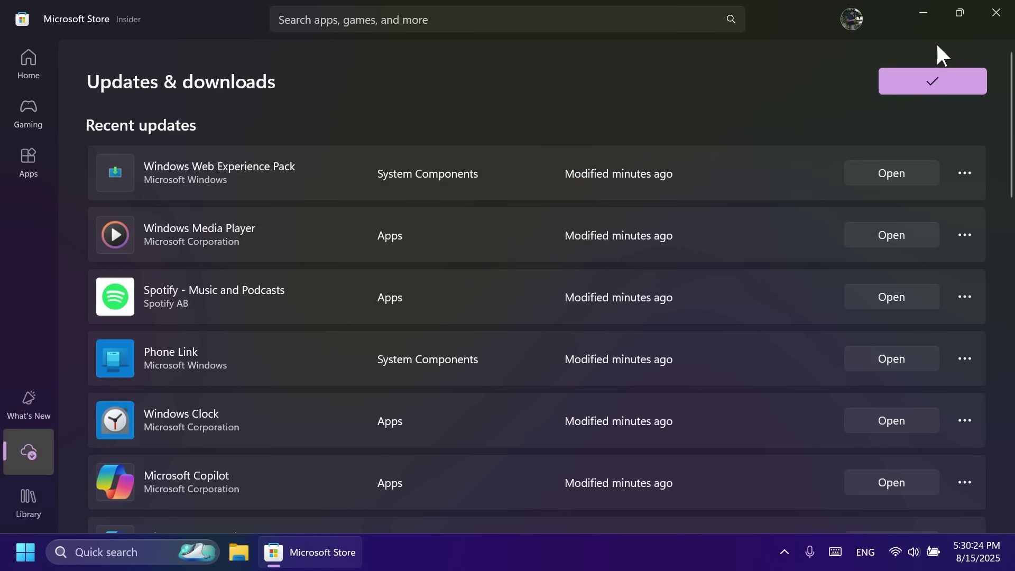
Step: Close the Store and search Start for 'copi'
click(996, 12)
key(super)
text(copi)
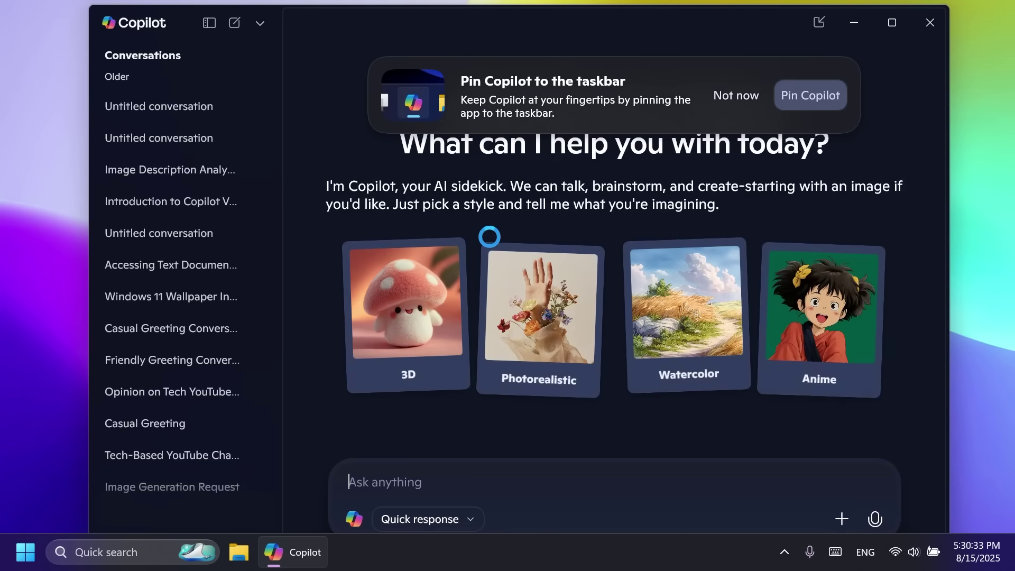
Step: Choose Rename conversation on an Untitled Copilot chat, then launch Snipping Tool
right_click(138, 145)
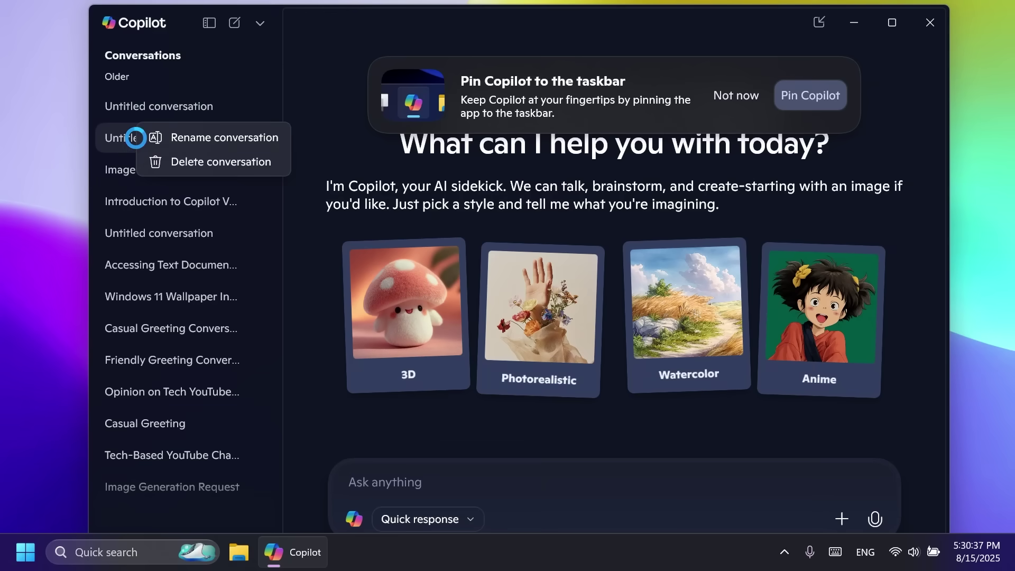
click(205, 136)
click(229, 135)
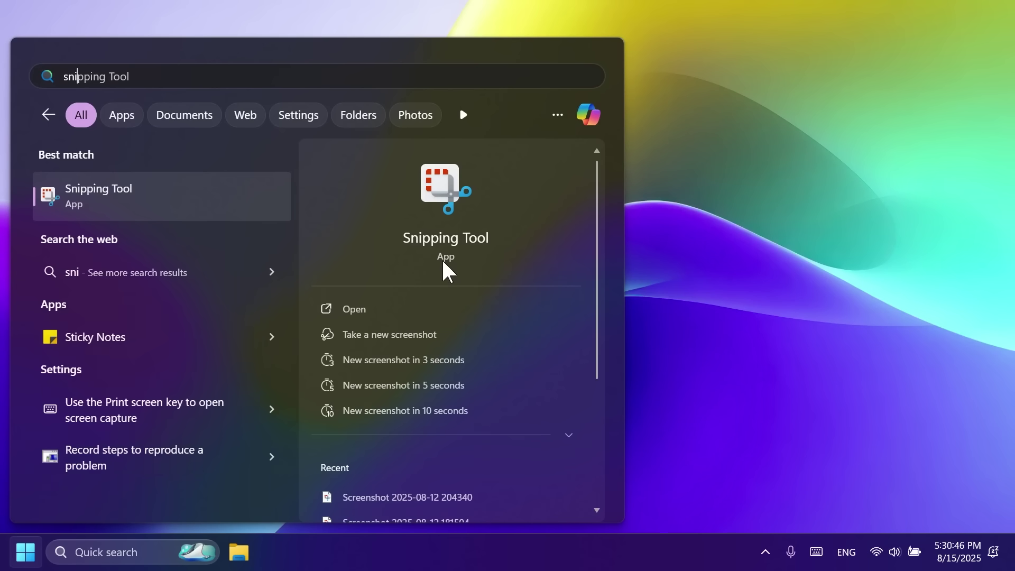
key(Return)
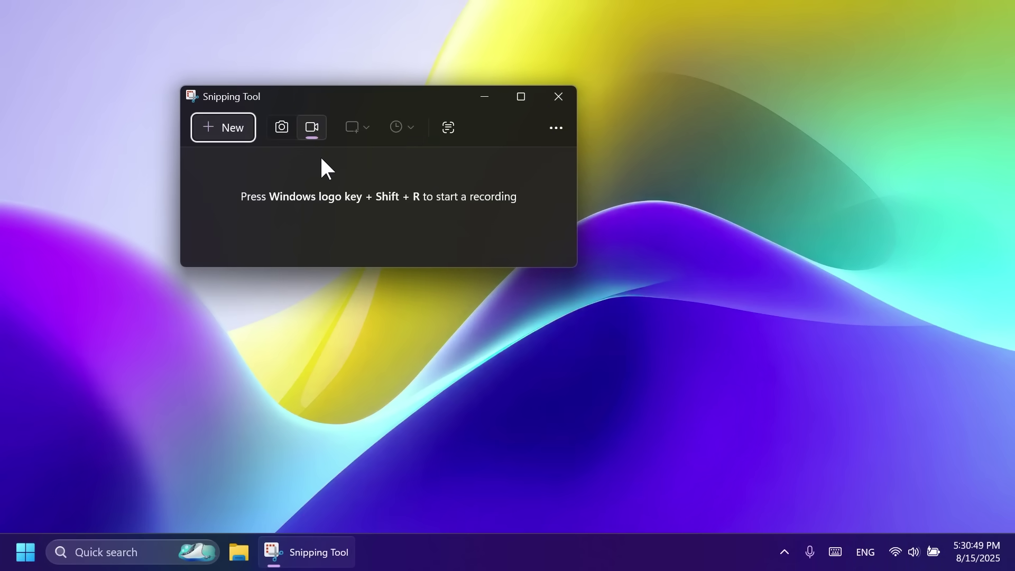
Step: Start and dismiss a new Snipping Tool recording, then show Notepad's AI text options
click(229, 131)
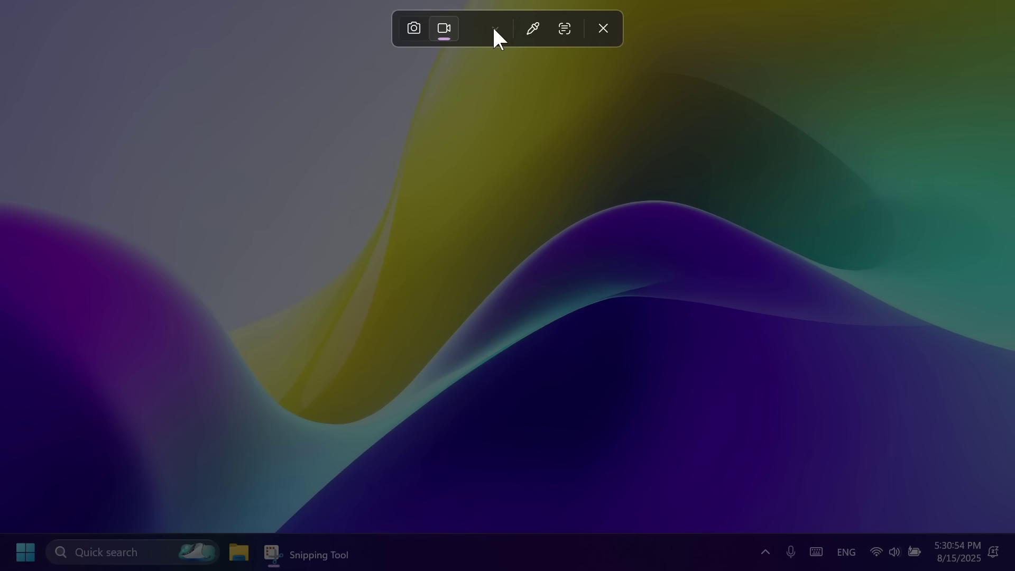
click(608, 27)
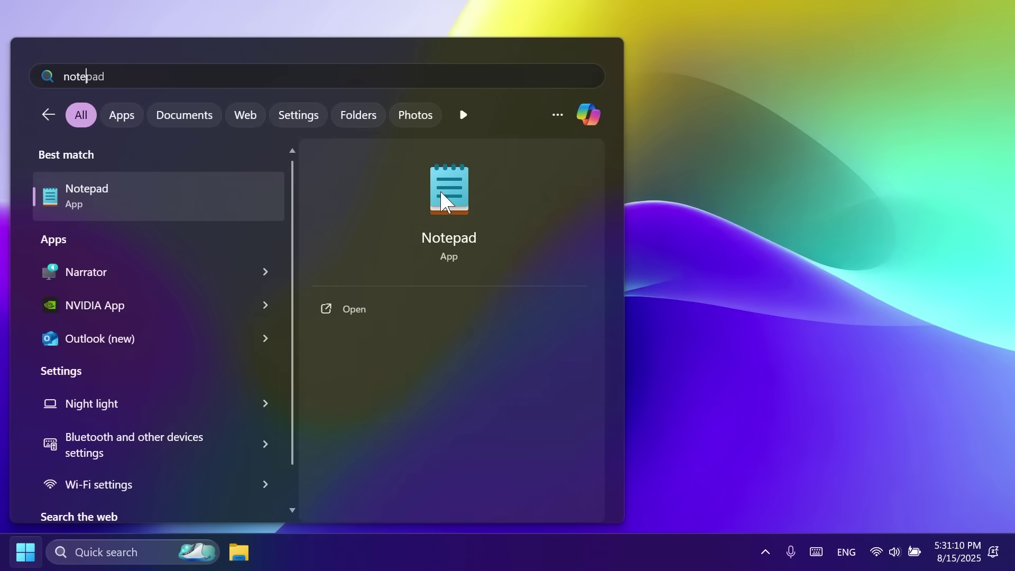
click(443, 195)
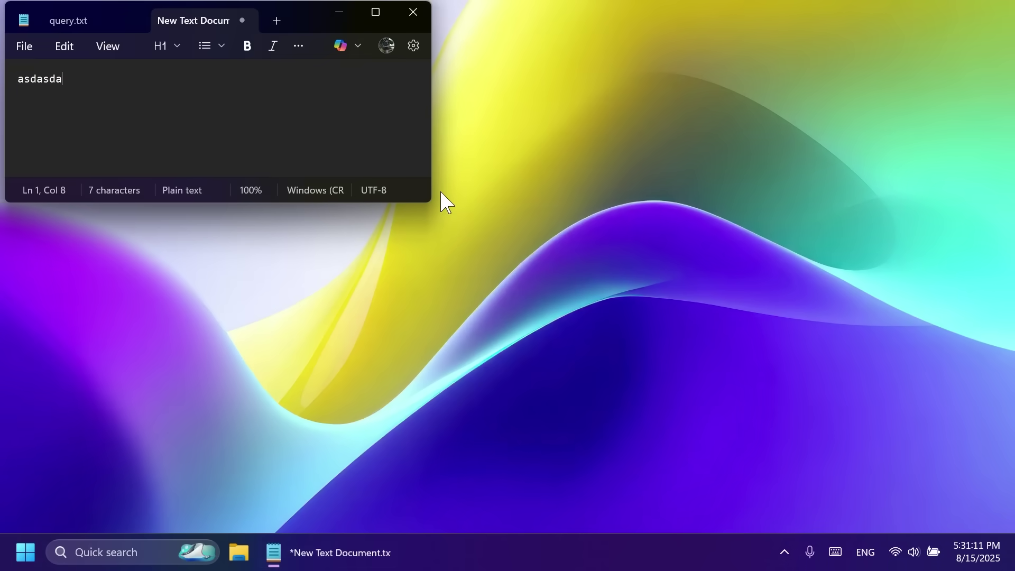
drag(253, 47, 377, 139)
right_click(168, 171)
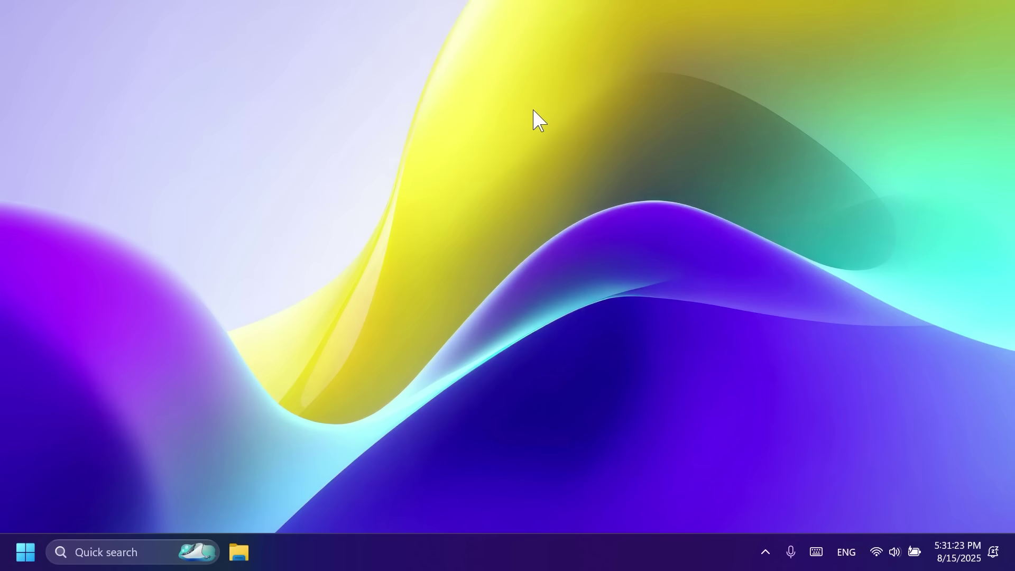
Step: Launch Paint from Start on a blank 1152 × 648px canvas and show its Copilot image features
key(super)
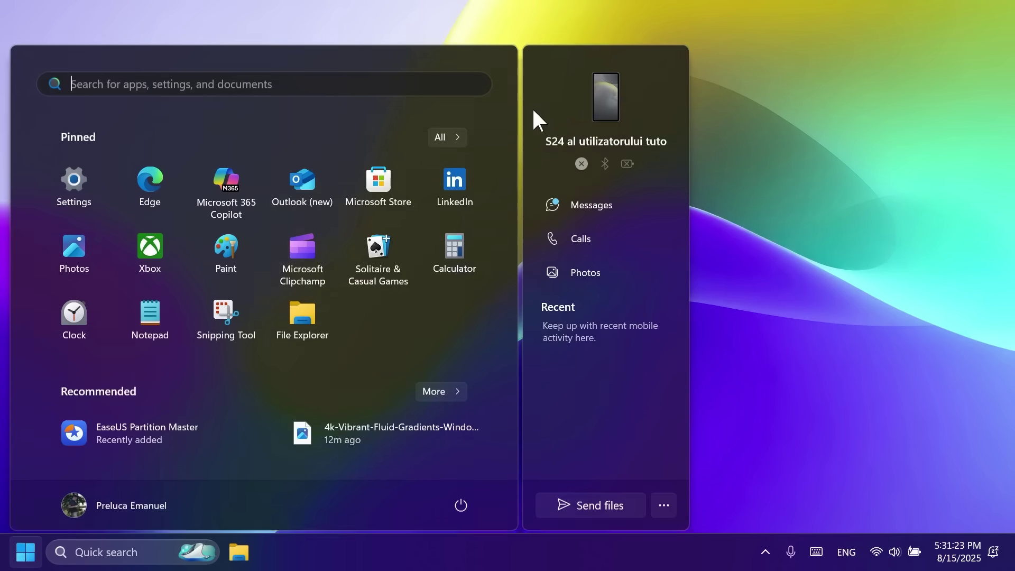
text(paint)
key(Return)
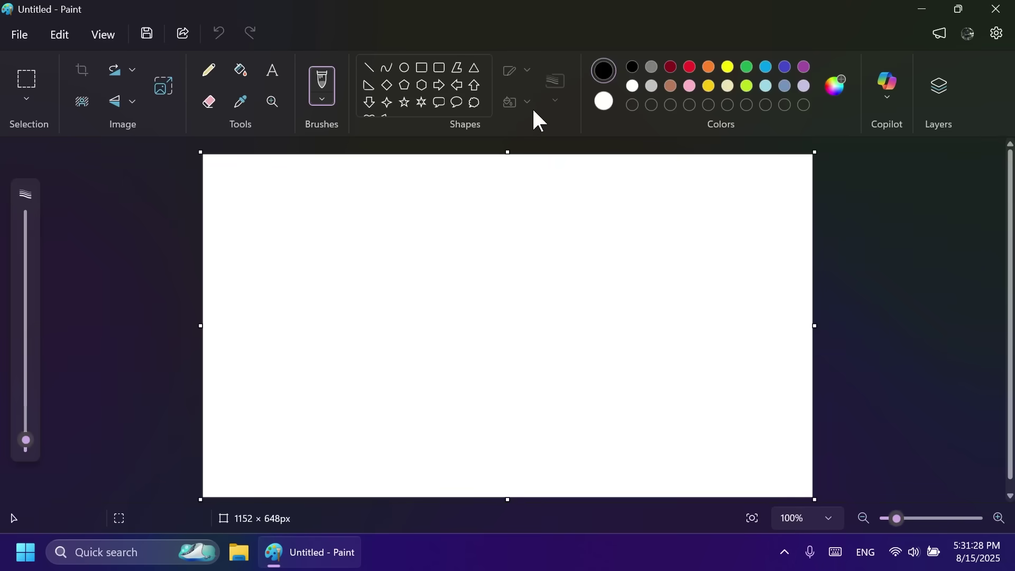
click(881, 95)
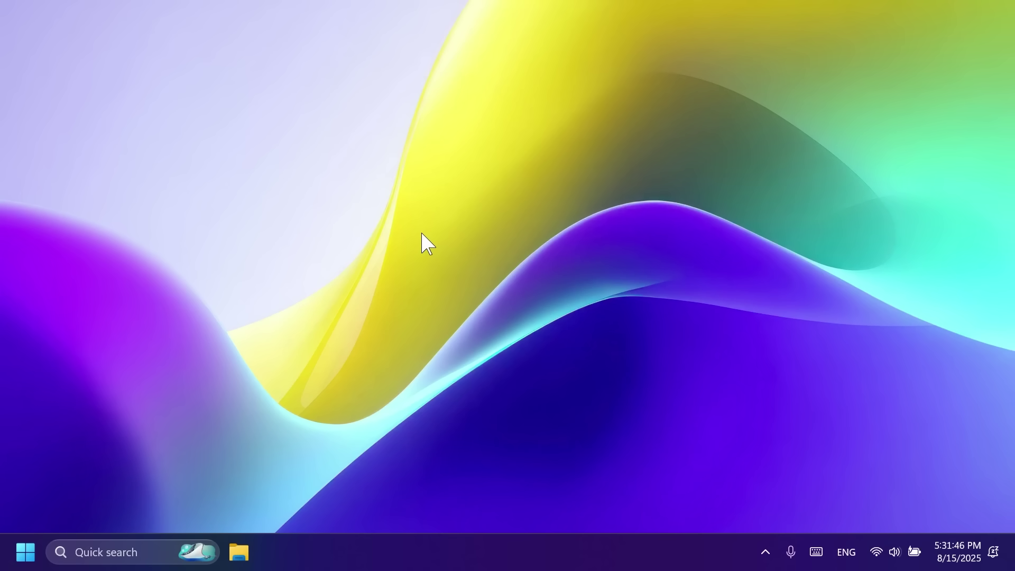
key(super+i)
click(149, 420)
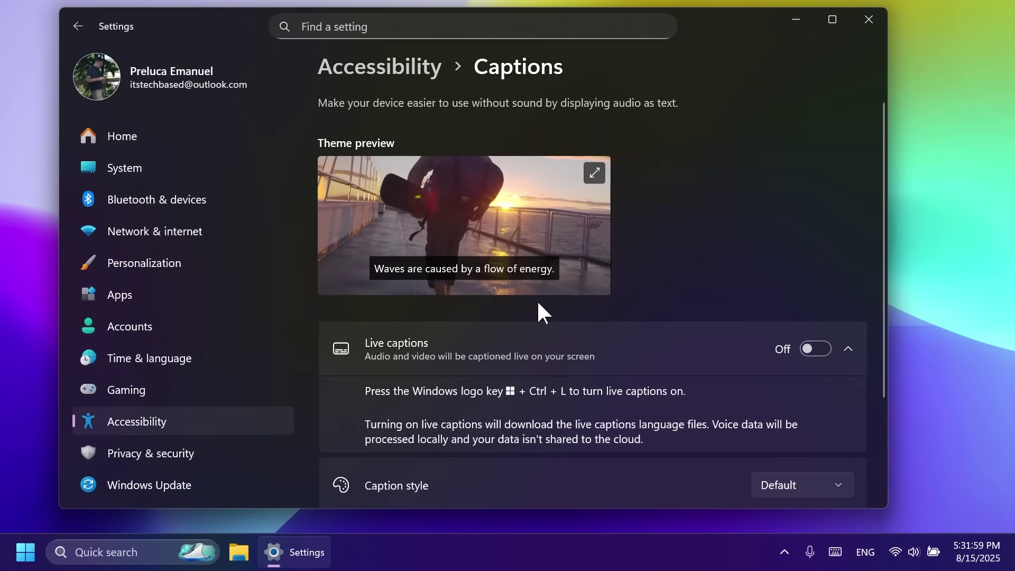
scroll(530, 272, down, 3)
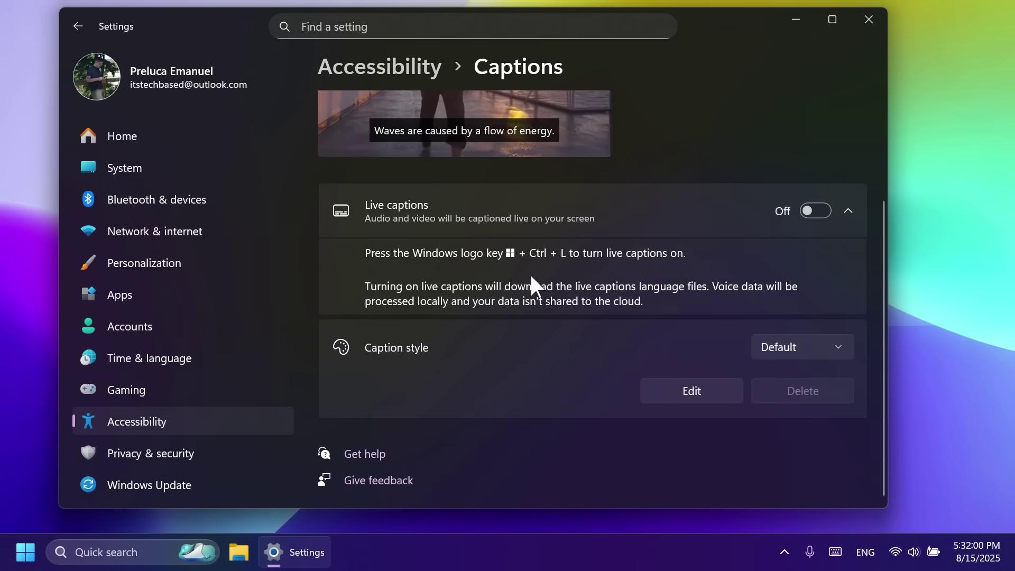